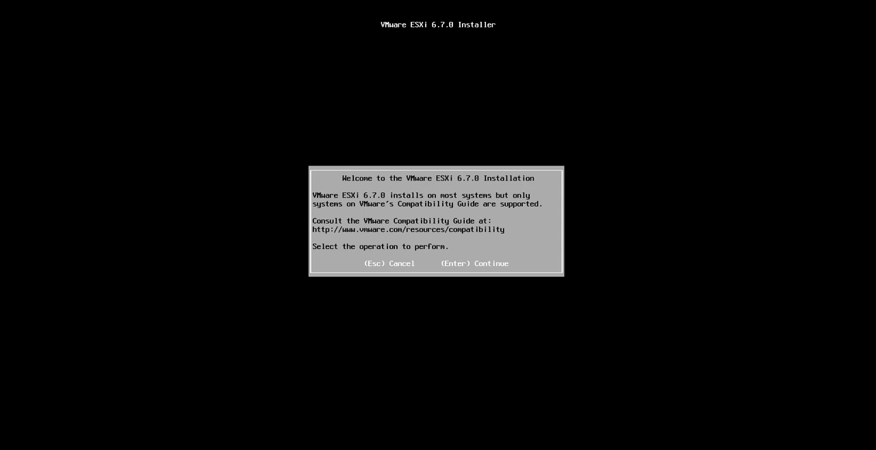
- Accept the license agreement and choose the local VMware virtual disk as installation target with the US Default keyboard layout
key("Return")
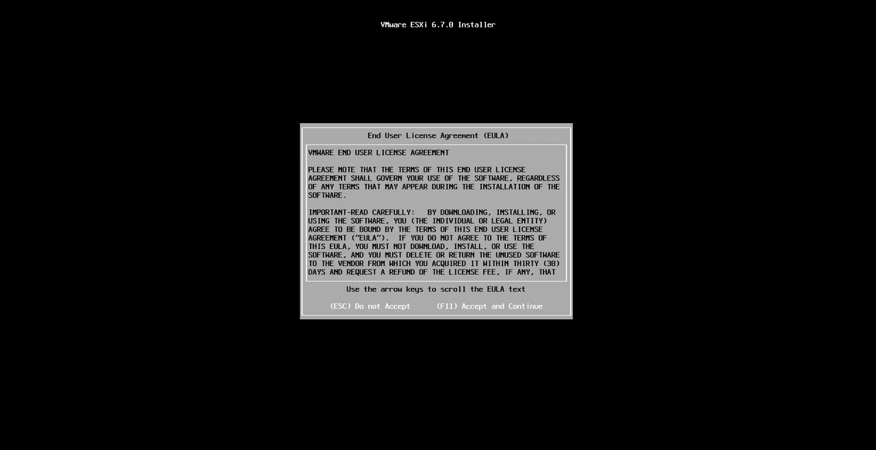
key("F11")
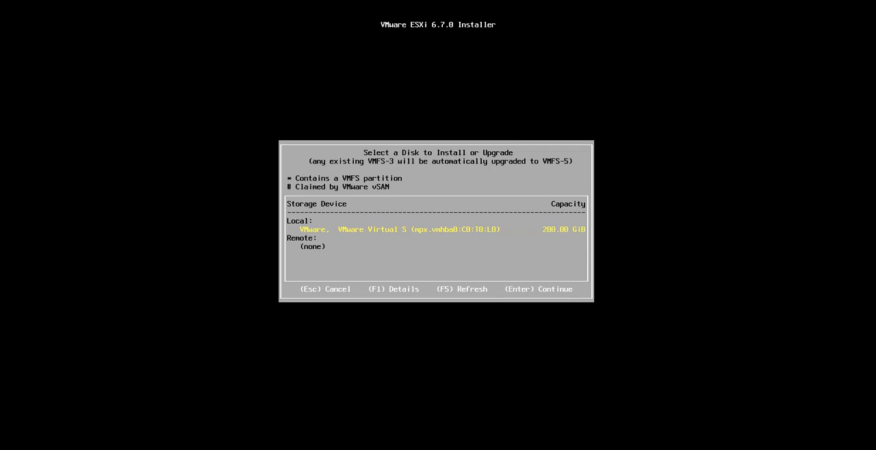
key("Return")
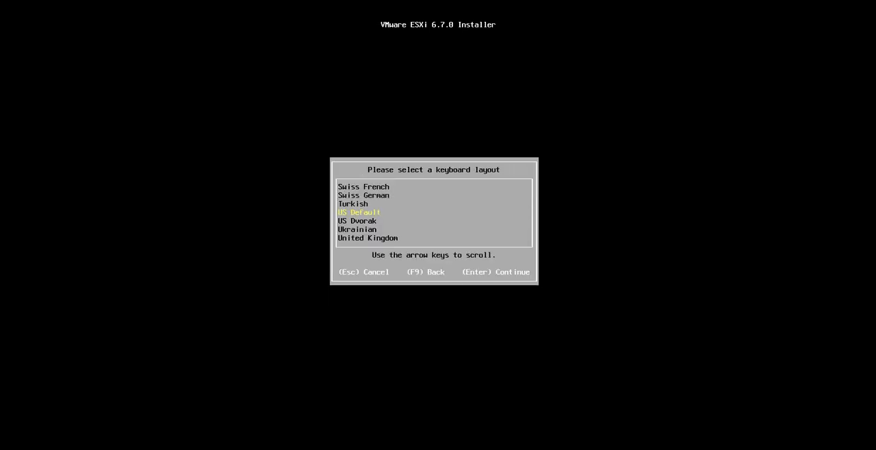
key("Return")
- Enter and confirm the root password for the new ESXi host
type("**********")
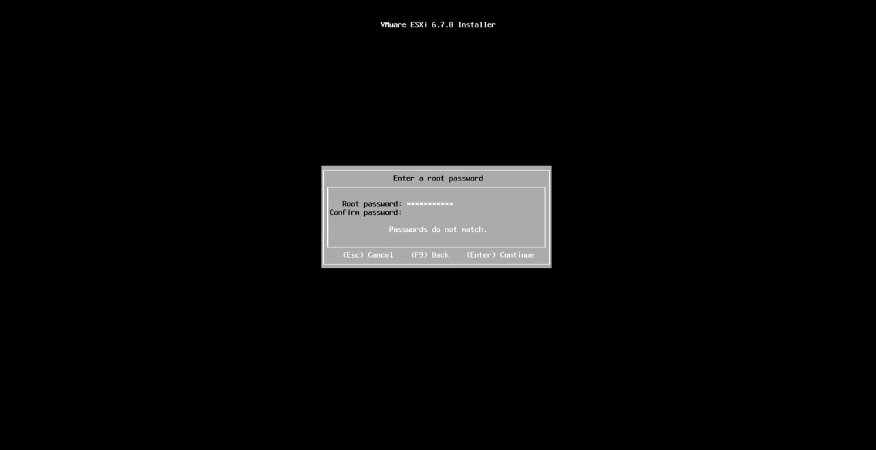
type("**********")
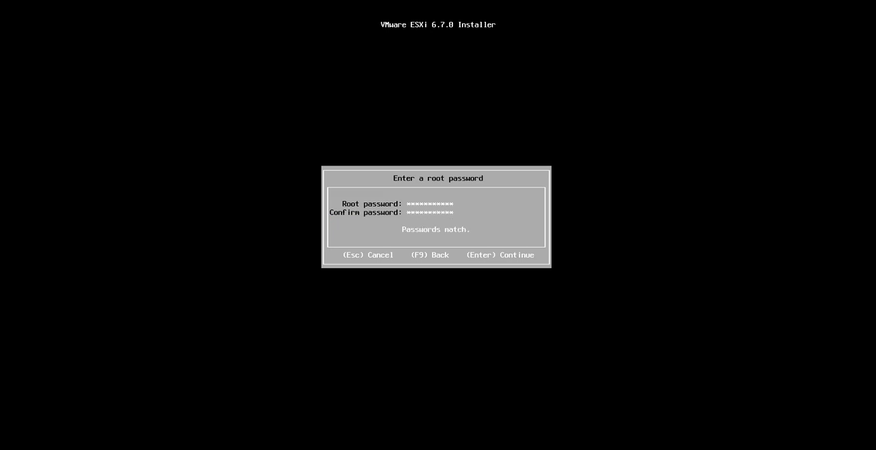
key("Return")
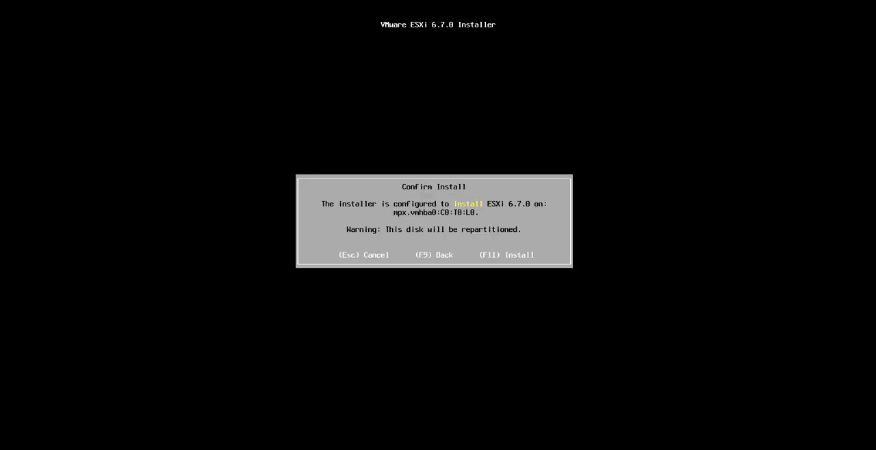
- Confirm the ESXi 6.7.0 installation on the selected disk and reboot the server when it finishes
key("F11")
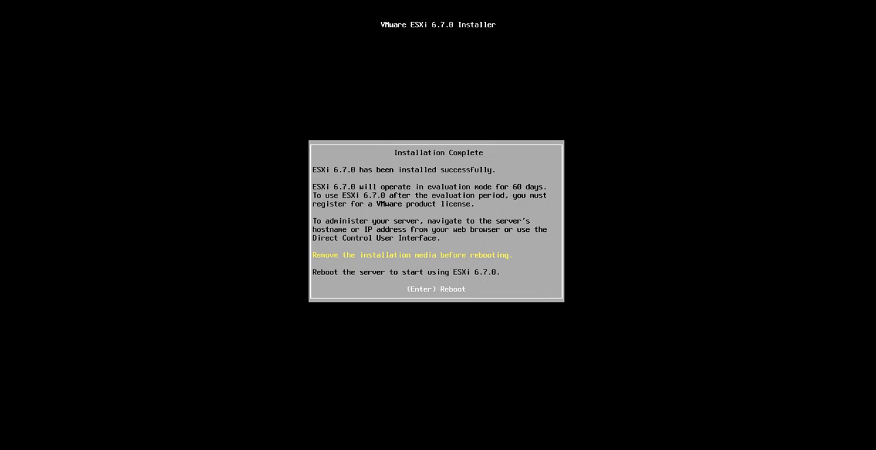
key("Return")
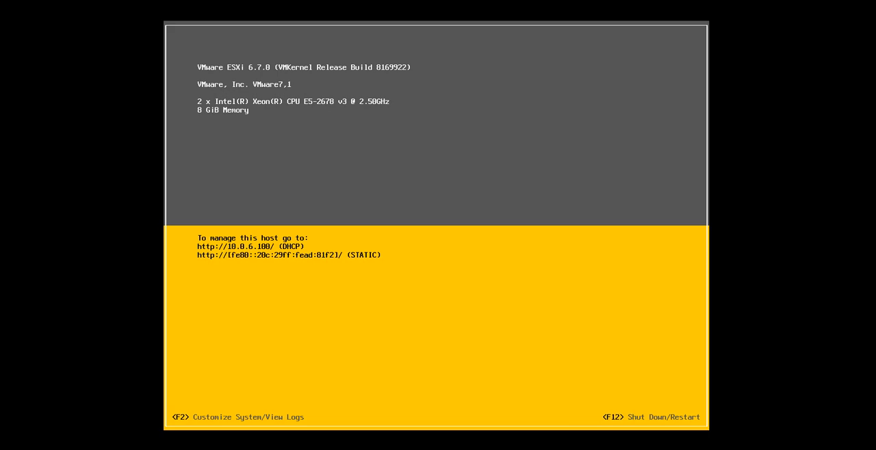
- Log in to the host's system customization as root with the account password
key("F2")
key("Tab")
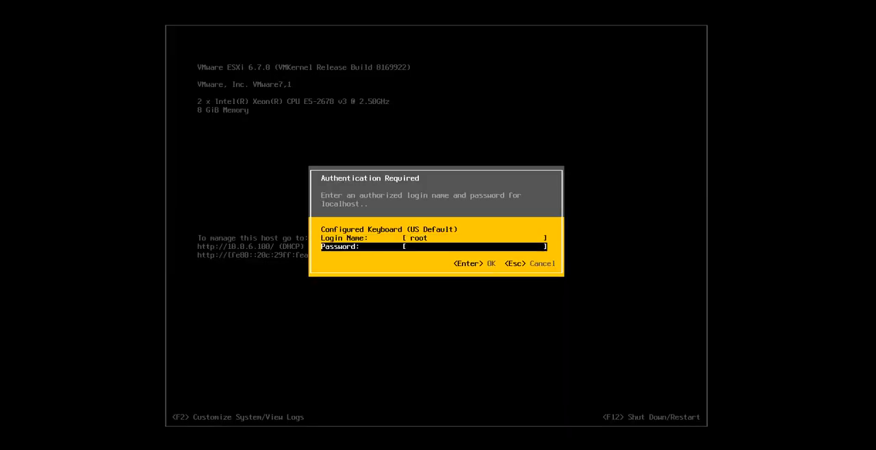
type("*********")
key("Return")
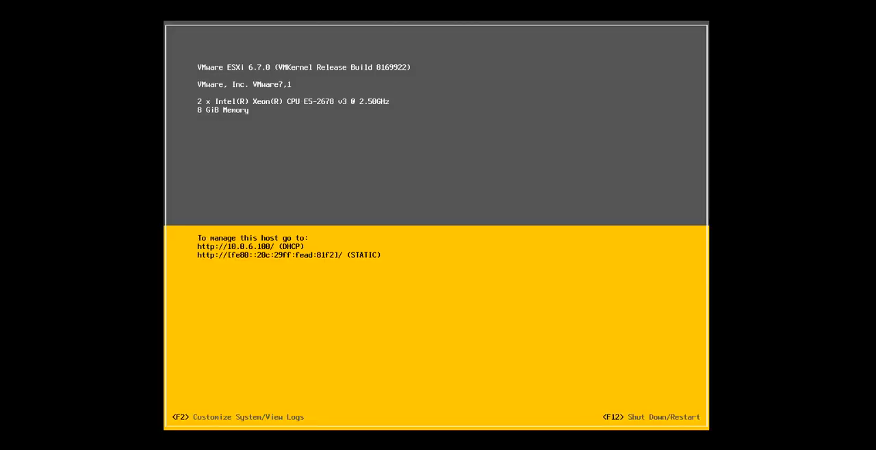
- Switch the management network to a static IPv4 configuration with the address 10.0.6.10
key("Down")
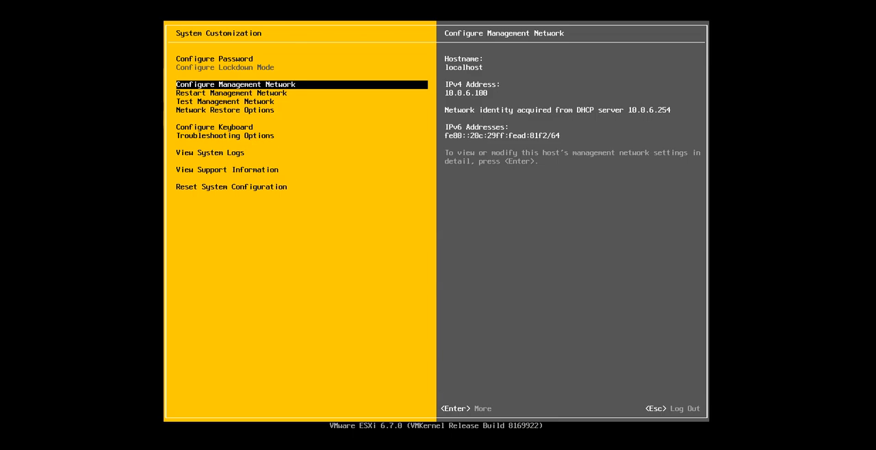
key("Return")
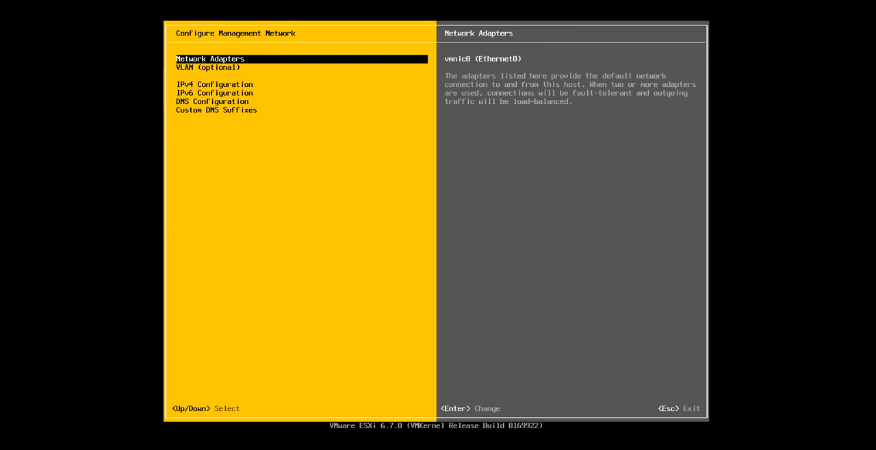
key("Down")
key("Down")
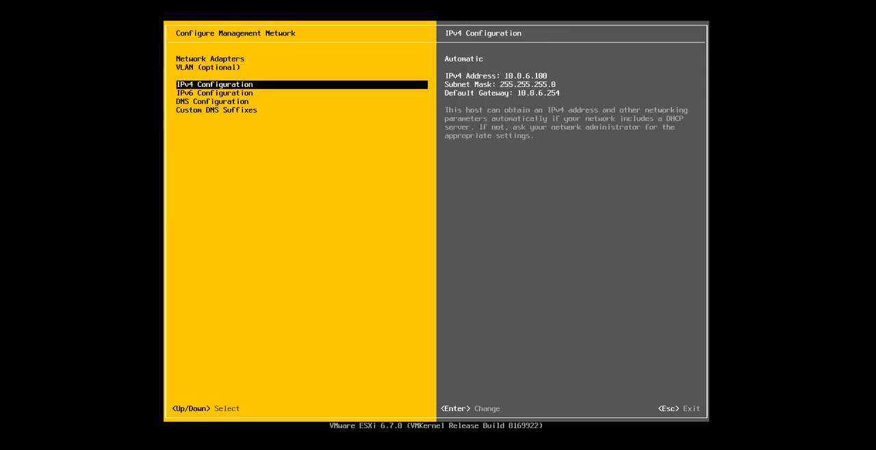
key("Return")
key("Down")
key("Down")
key("space")
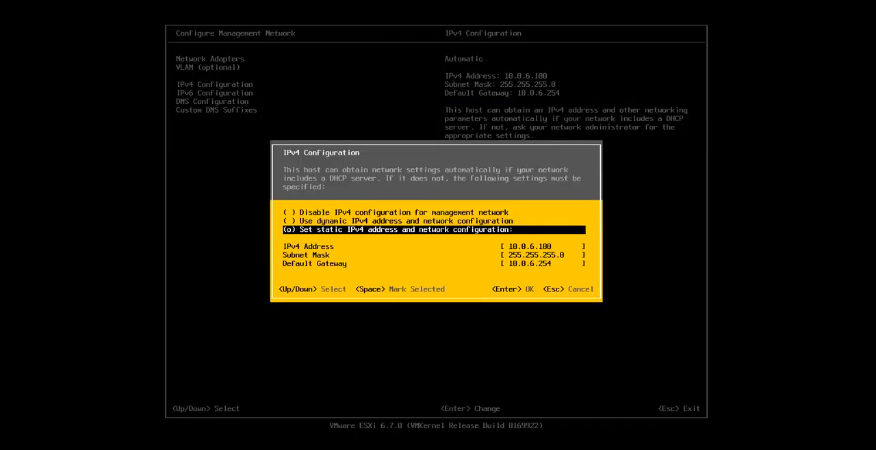
key("Down")
key("BackSpace")
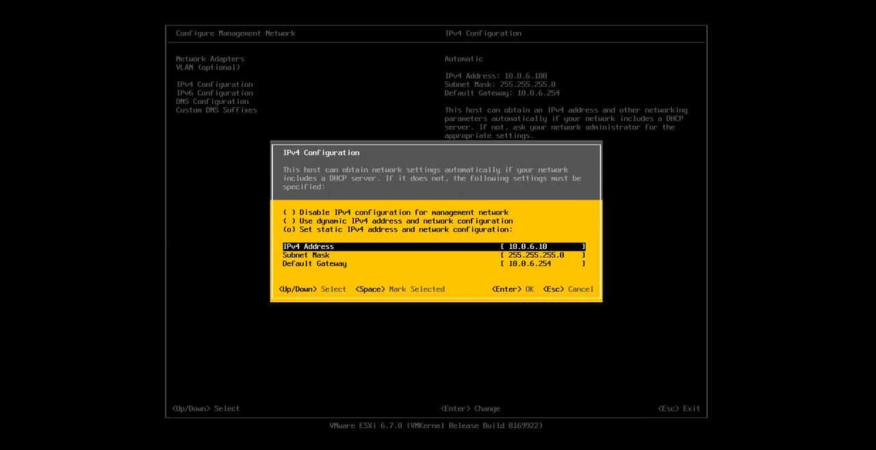
key("Return")
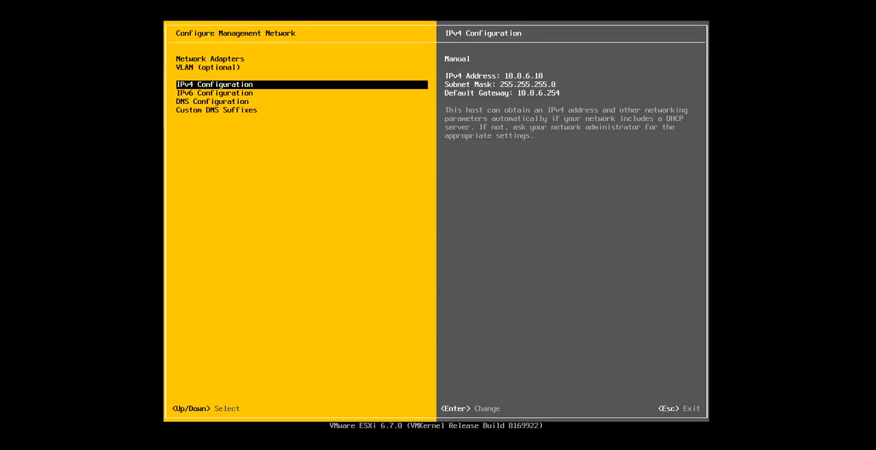
- Set the management network to a static IPv6 configuration and open the DNS configuration
key("Down")
key("Return")
key("Down")
key("Down")
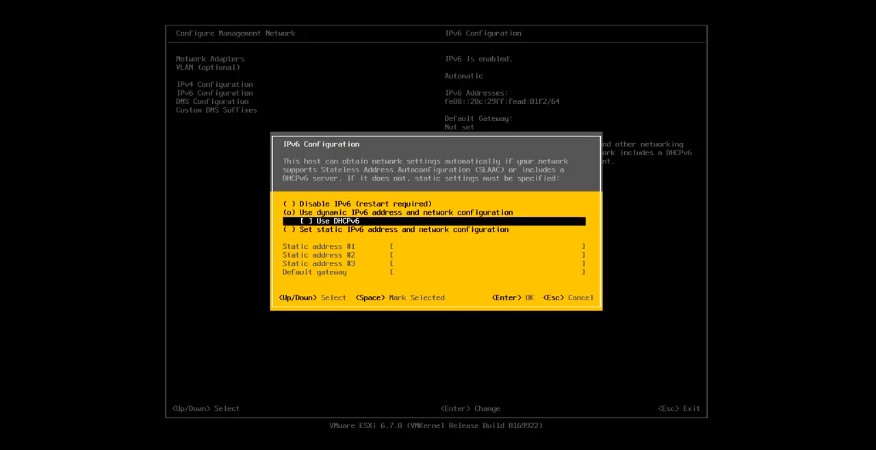
key("Down")
key("space")
key("Return")
key("Down")
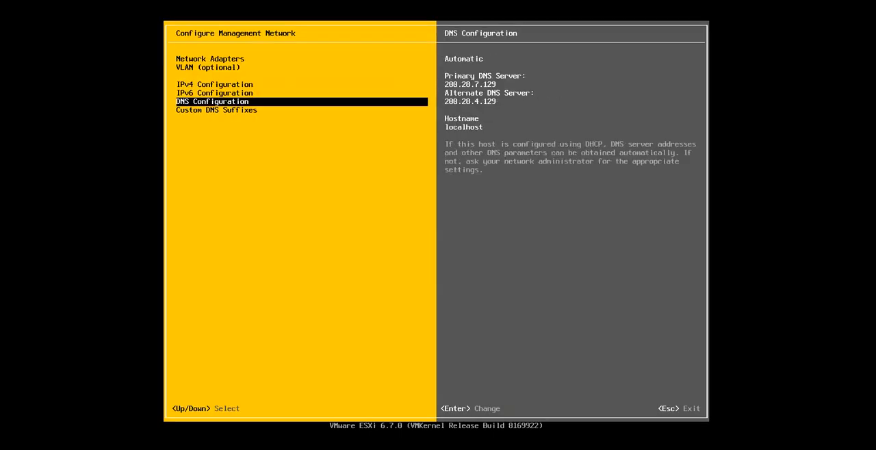
key("Return")
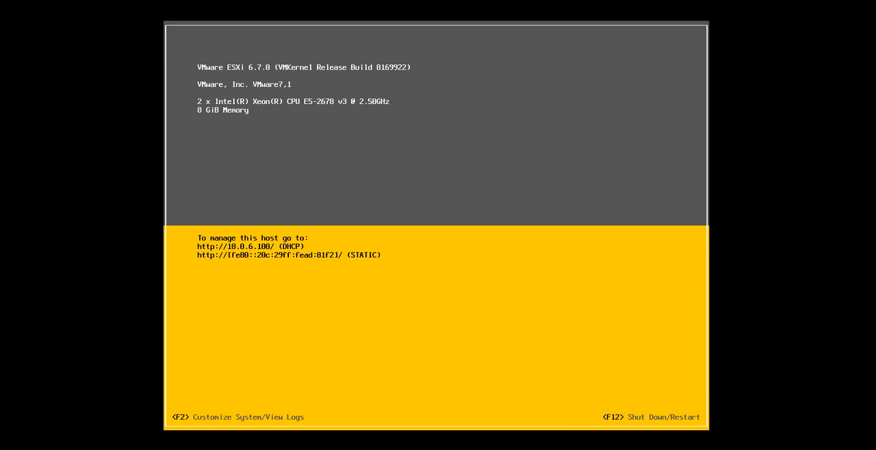
- Log in to the host's system customization again as root with the account password
key("F2")
key("Tab")
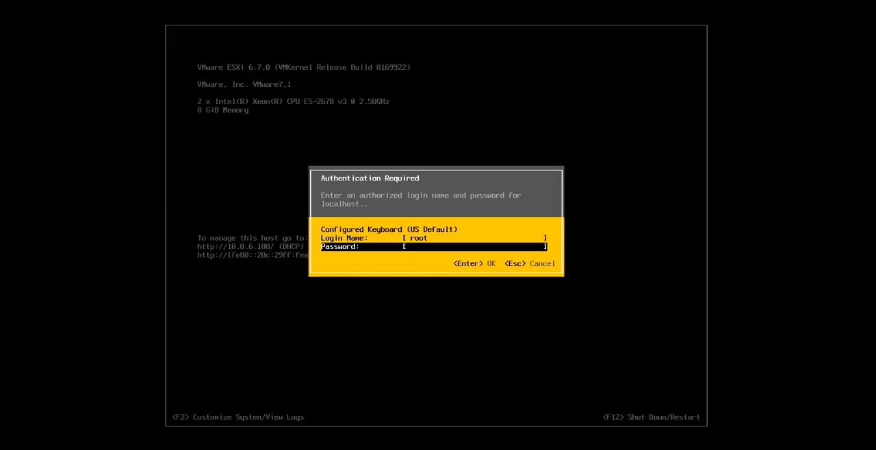
type("*********")
key("Return")
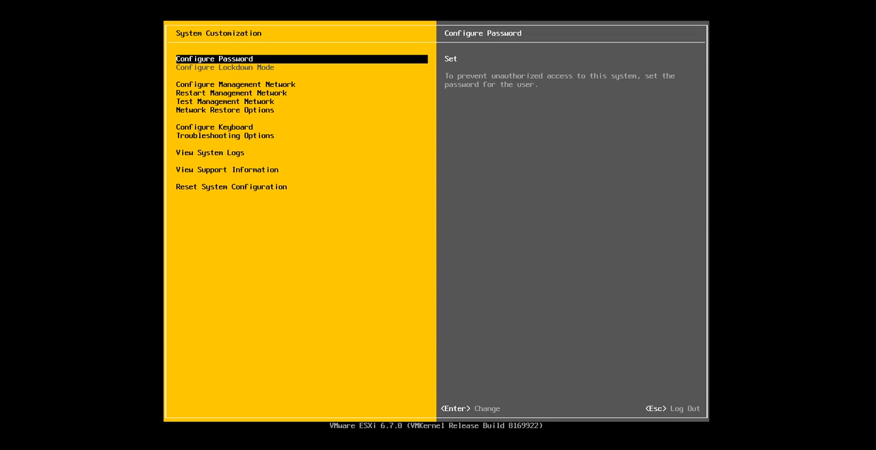
- Switch the management network's DNS configuration to manual and clear the primary and alternate DNS server addresses
key("Down")
key("Return")
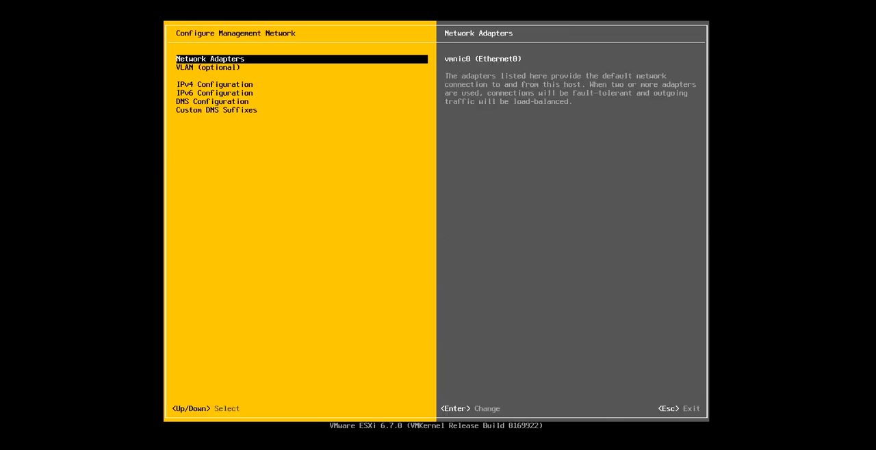
key("Down")
key("Down")
key("Down")
key("Down")
key("Down")
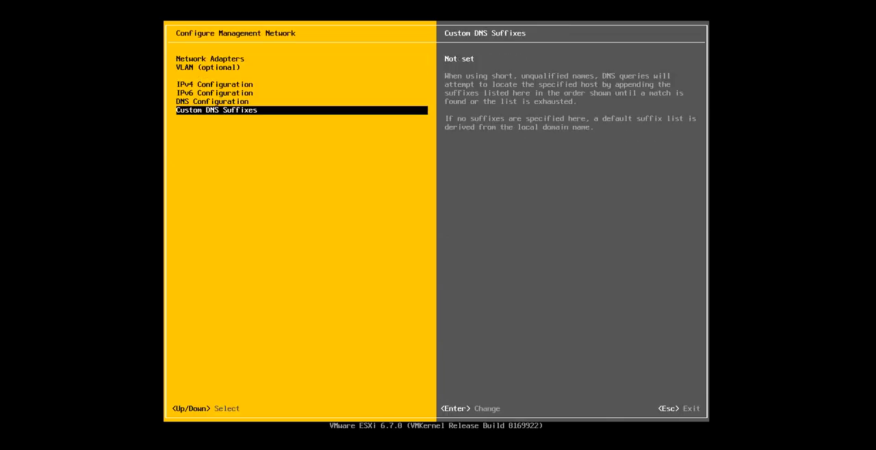
key("Up")
key("Return")
key("Down")
key("space")
key("Down")
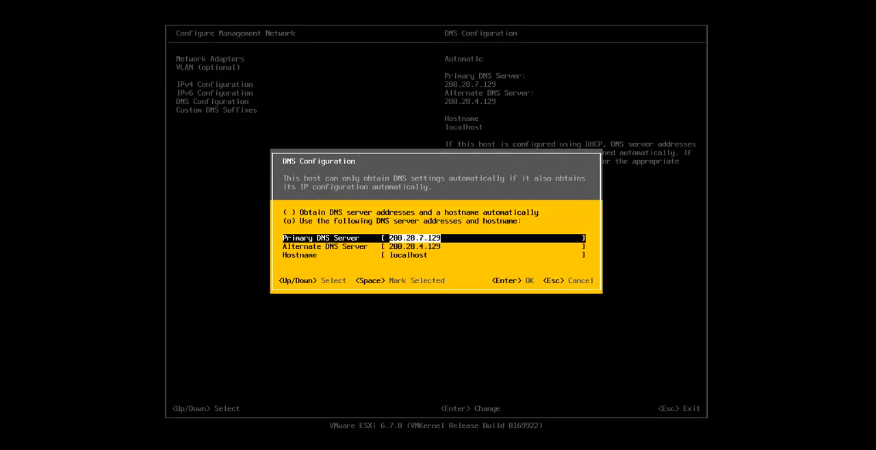
key("BackSpace")
key("BackSpace")
key("BackSpace")
key("BackSpace")
key("BackSpace")
key("BackSpace")
key("BackSpace")
key("BackSpace")
key("BackSpace")
key("BackSpace")
key("BackSpace")
key("BackSpace")
key("Down")
key("BackSpace")
key("BackSpace")
key("BackSpace")
key("BackSpace")
key("BackSpace")
key("BackSpace")
key("BackSpace")
key("BackSpace")
key("BackSpace")
key("BackSpace")
key("BackSpace")
key("BackSpace")
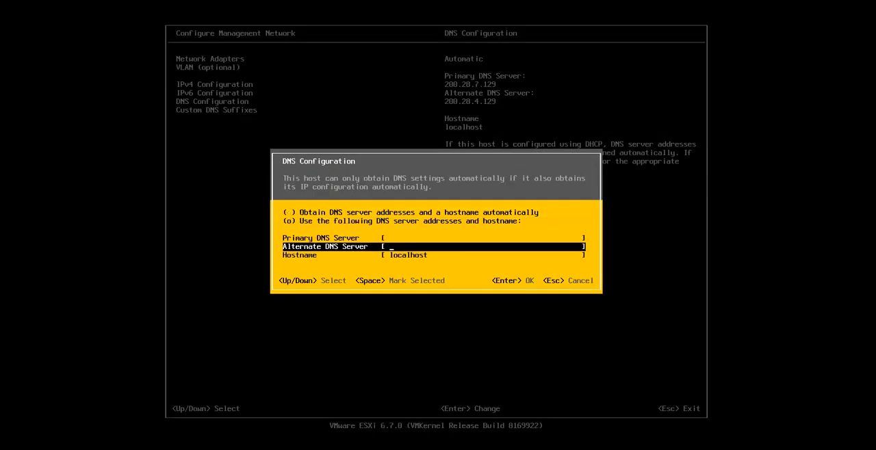
- Set the hostname to ESXi01 and apply the DNS configuration
key("Down")
key("BackSpace")
key("BackSpace")
key("BackSpace")
key("BackSpace")
key("BackSpace")
key("BackSpace")
key("BackSpace")
key("BackSpace")
key("BackSpace")
type("ES")
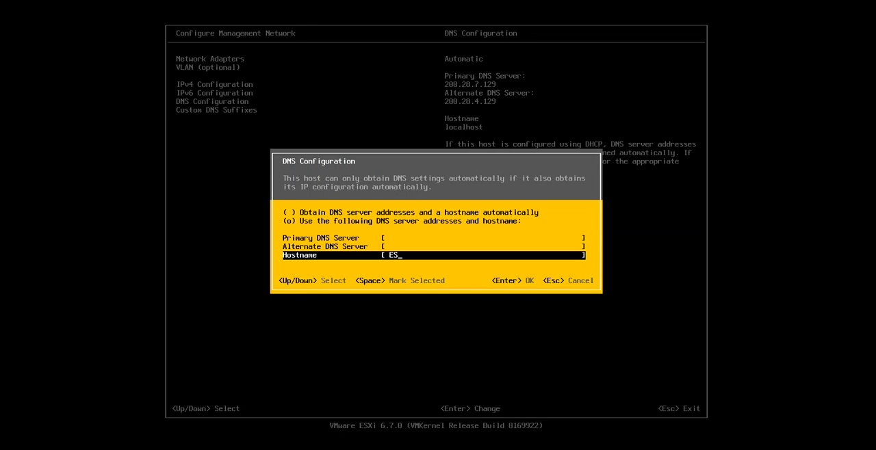
type("Xi01")
key("Return")
- Set the management network's IPv6 configuration to static address and network configuration
key("Up")
key("Return")
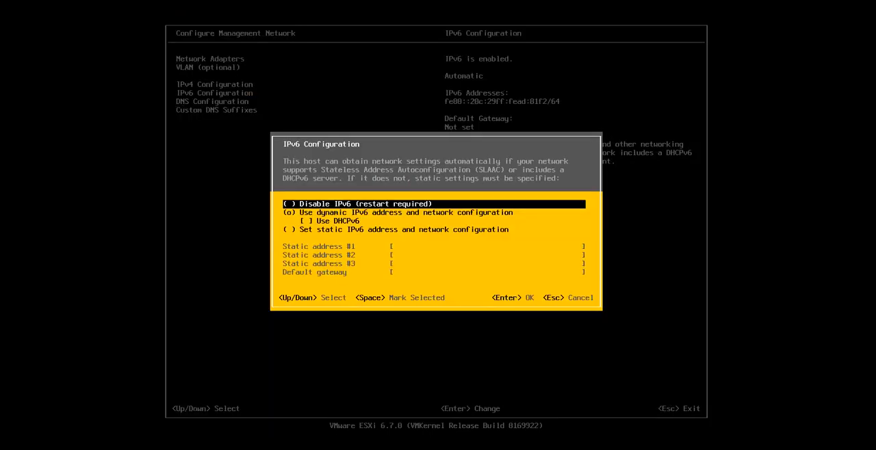
key("Down")
key("Down")
key("Down")
key("space")
key("Return")
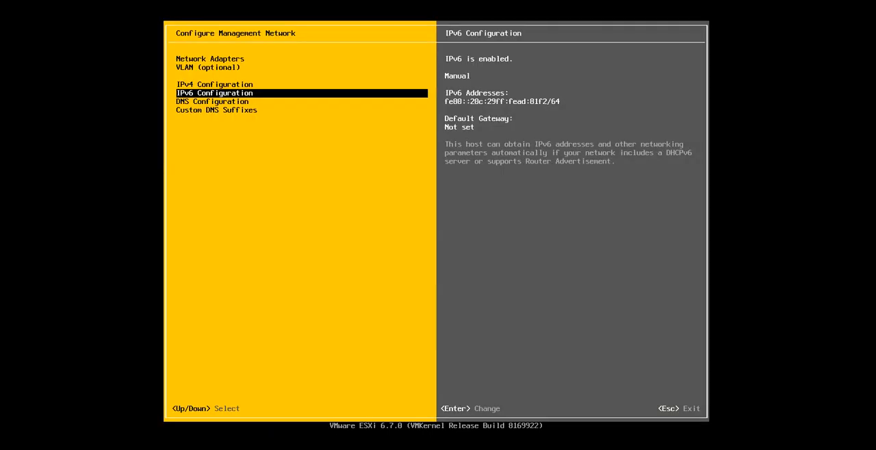
- Disable IPv6 for the management network
key("Return")
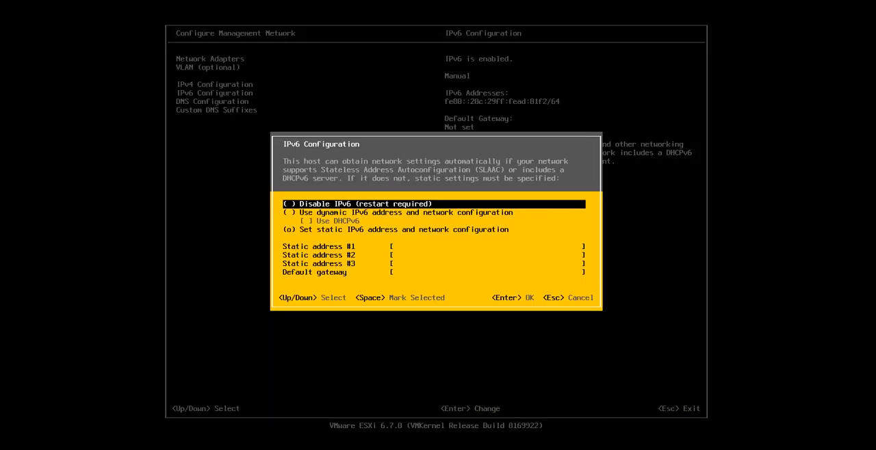
key("Escape")
key("Return")
key("space")
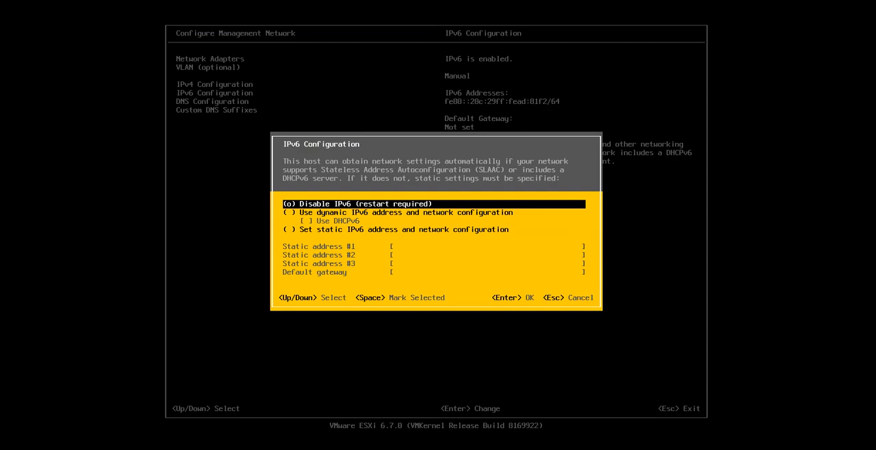
key("Return")
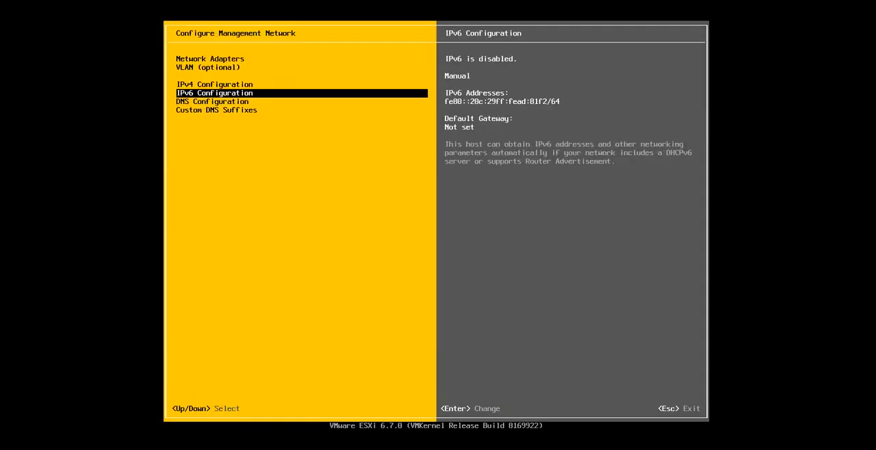
- Switch the management network's IPv4 configuration to a static address and network configuration
key("Up")
key("Return")
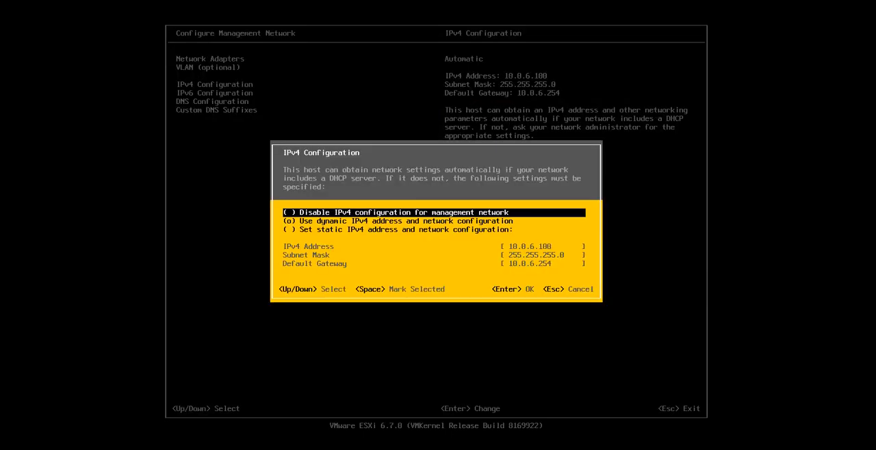
key("Down")
key("Down")
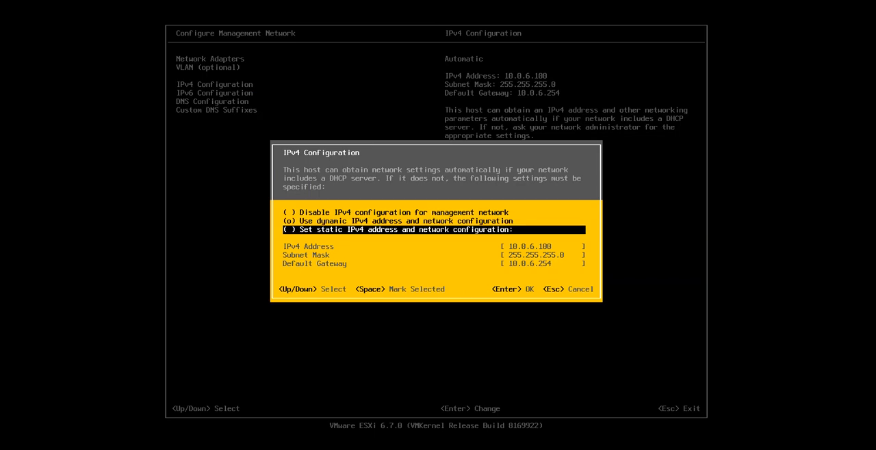
key("space")
key("Down")
key("Right")
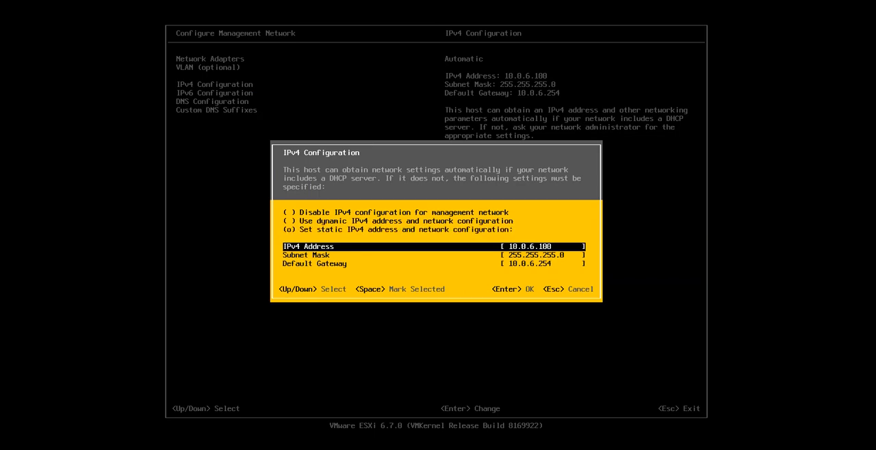
- Set the static IPv4 address to 10.0.6.10 and apply the management network changes with a host reboot
key("BackSpace")
key("Down")
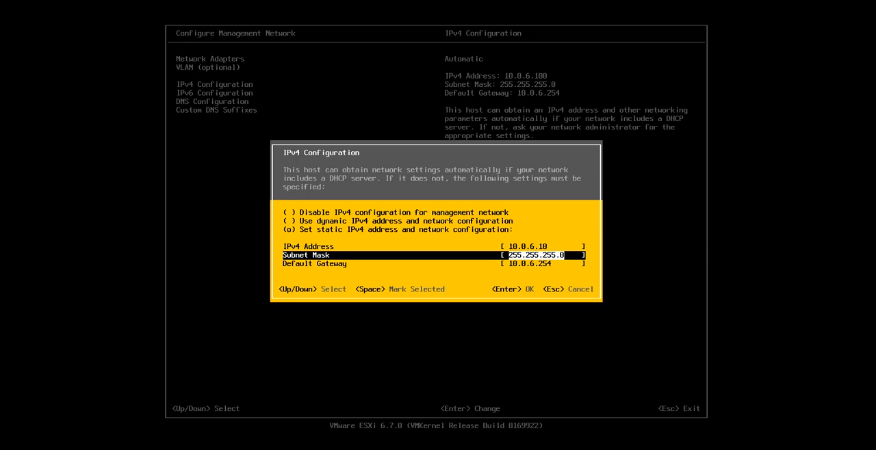
key("Down")
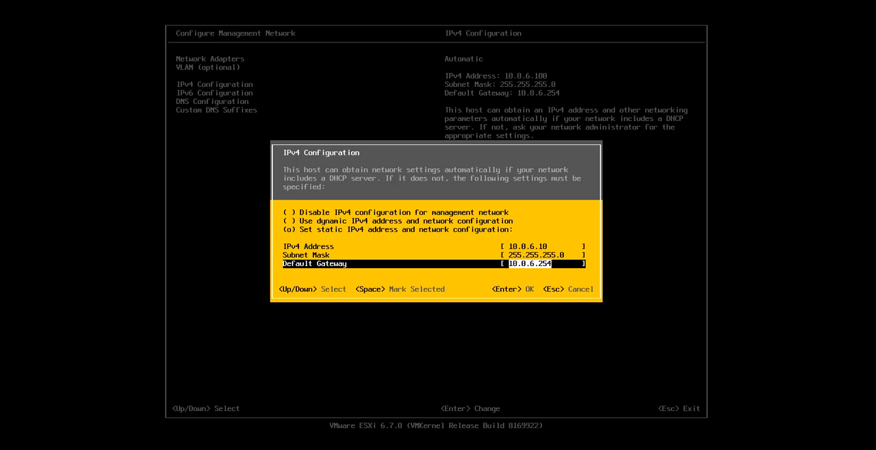
key("Return")
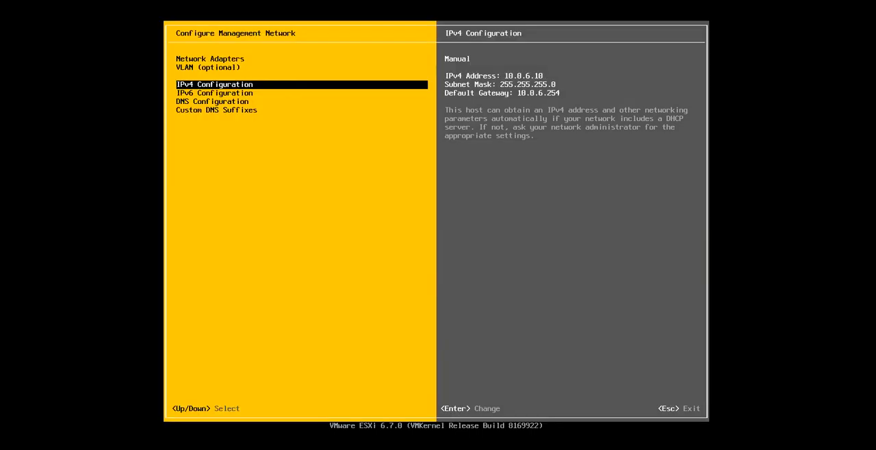
key("Escape")
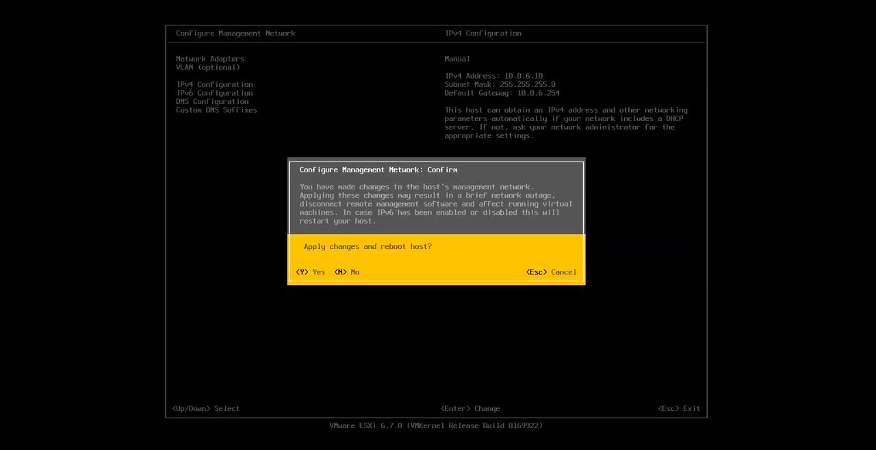
key("Escape")
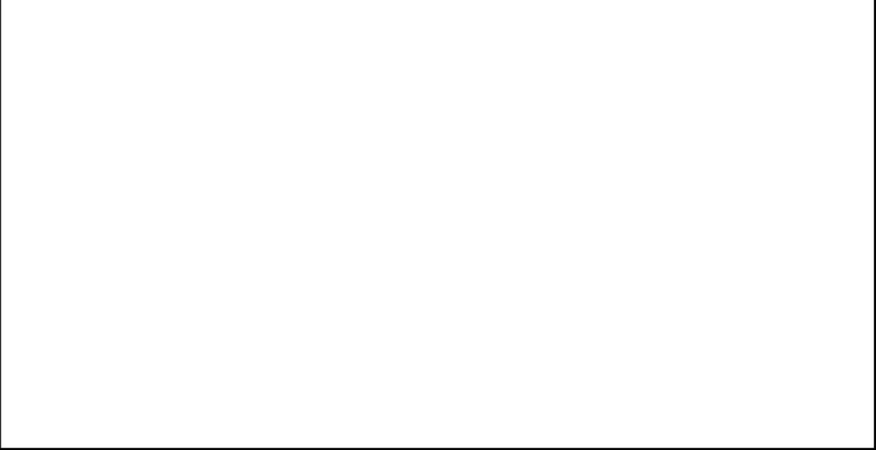
- Switch to Chrome, open 10.0.6.10 and proceed to the site despite its untrusted certificate
left_click(83, 31)
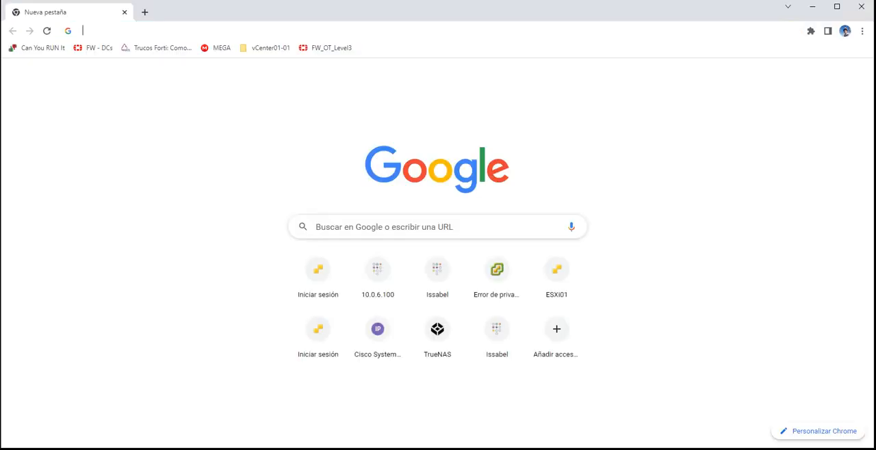
type("10.")
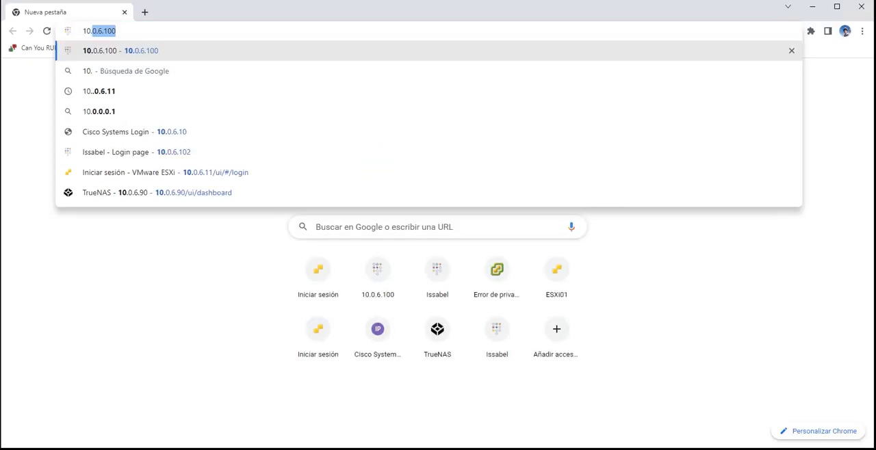
type("0.6.10")
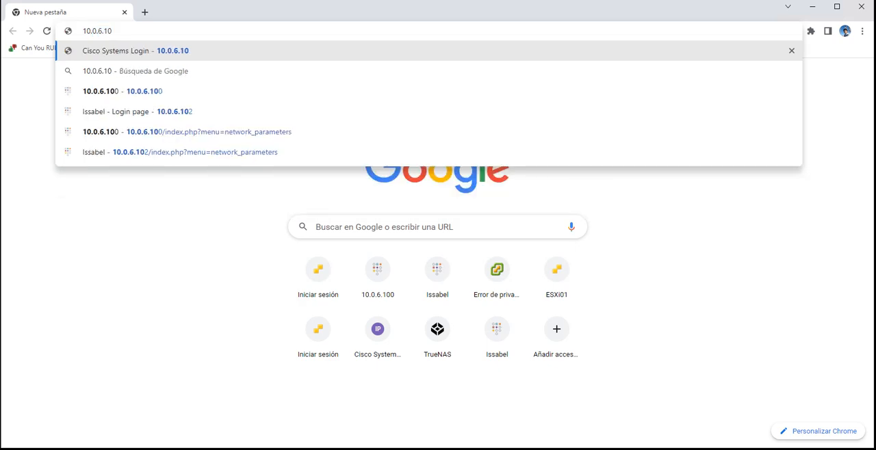
key("Return")
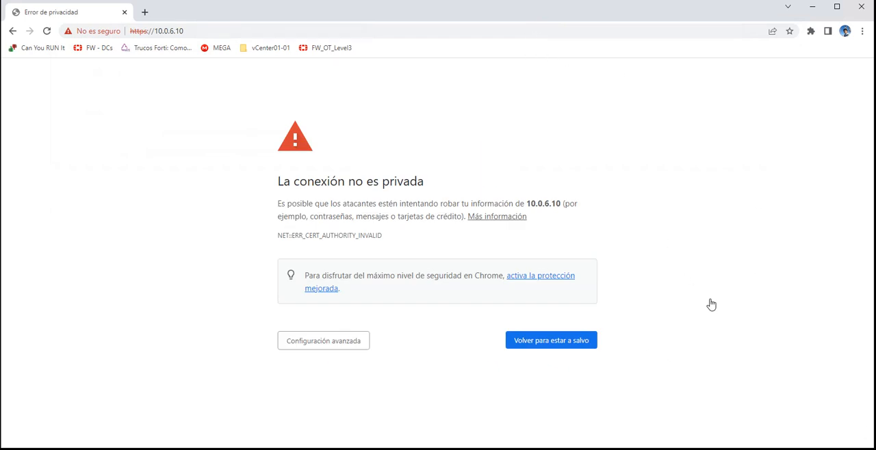
left_click(323, 340)
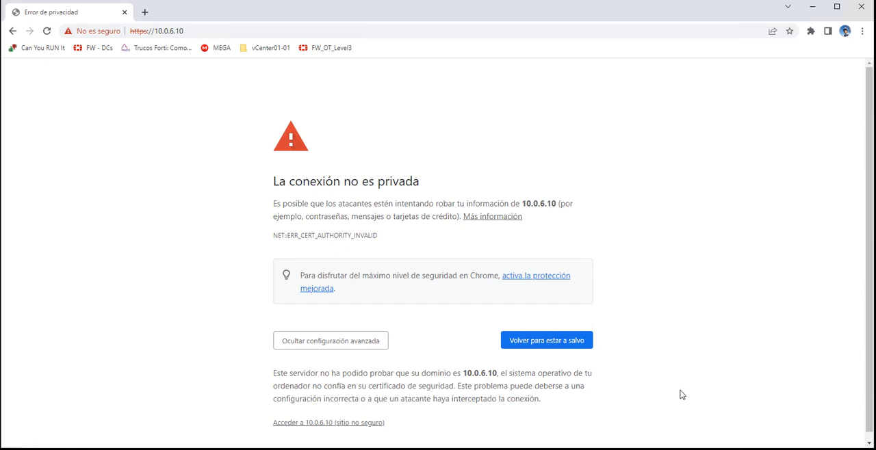
left_click(328, 423)
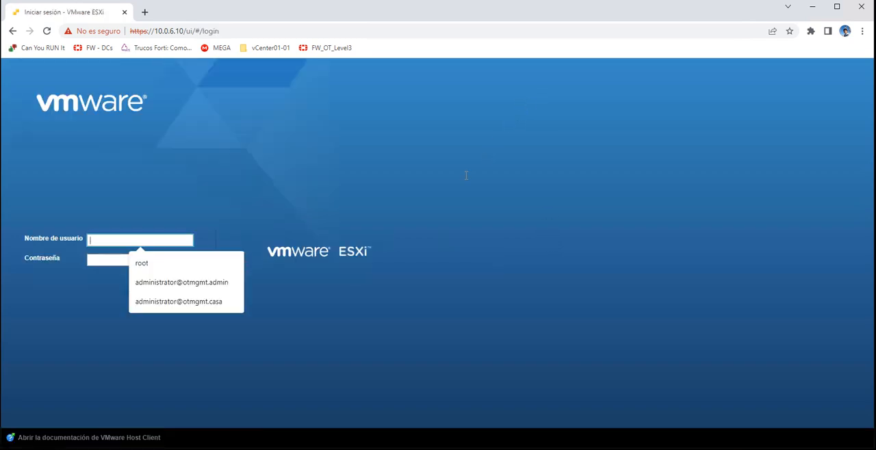
- Enter root as the user name and try to log in to the host client with the account password
type("root")
key("Tab")
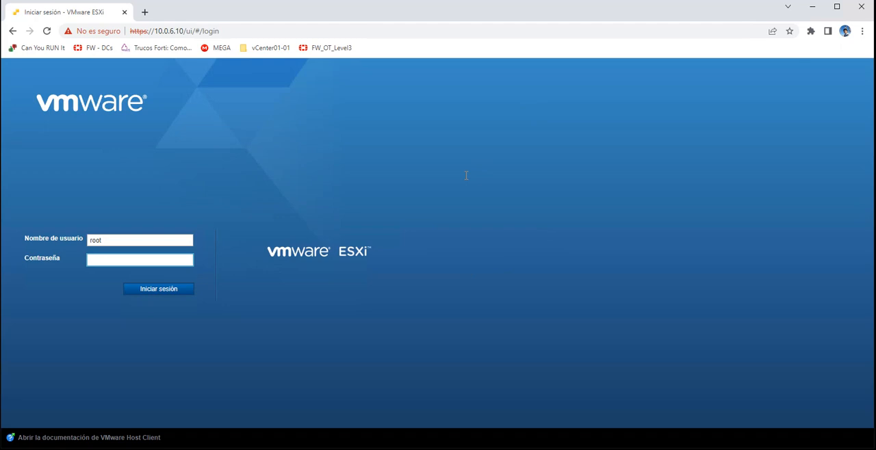
type("*********")
key("Return")
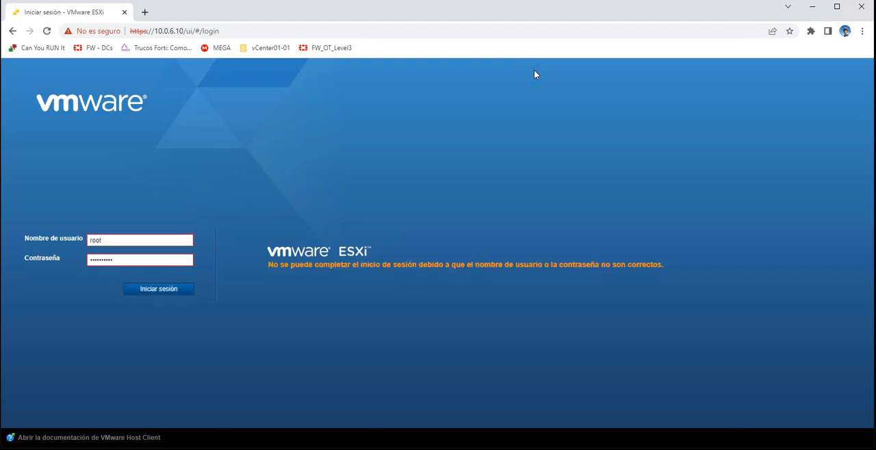
- Log in by re-entering the root account password, and opt out of VMware's customer experience improvement program
key("Tab")
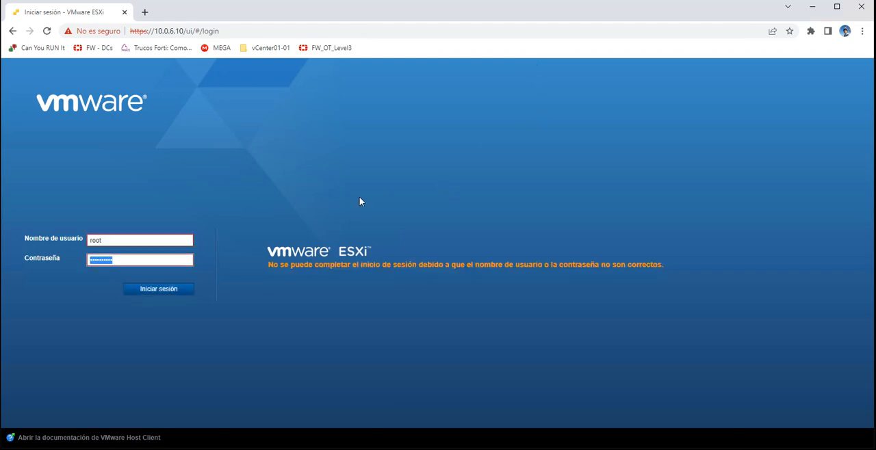
type("**********")
key("Return")
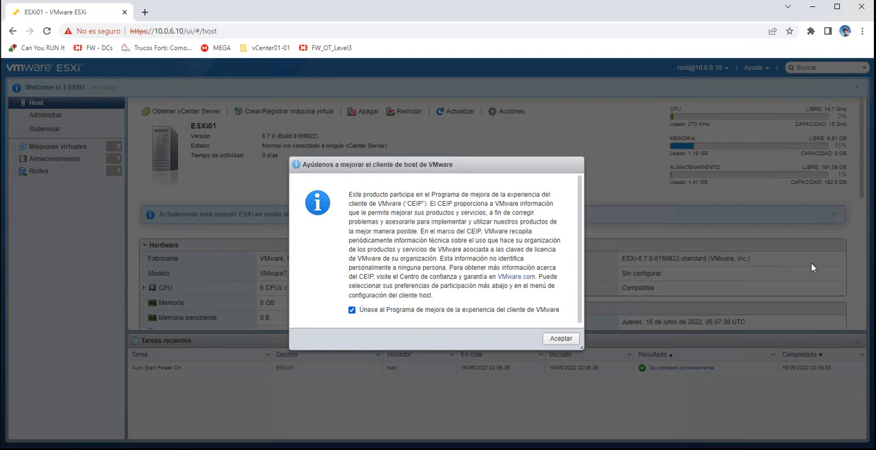
left_click(352, 310)
left_click(561, 338)
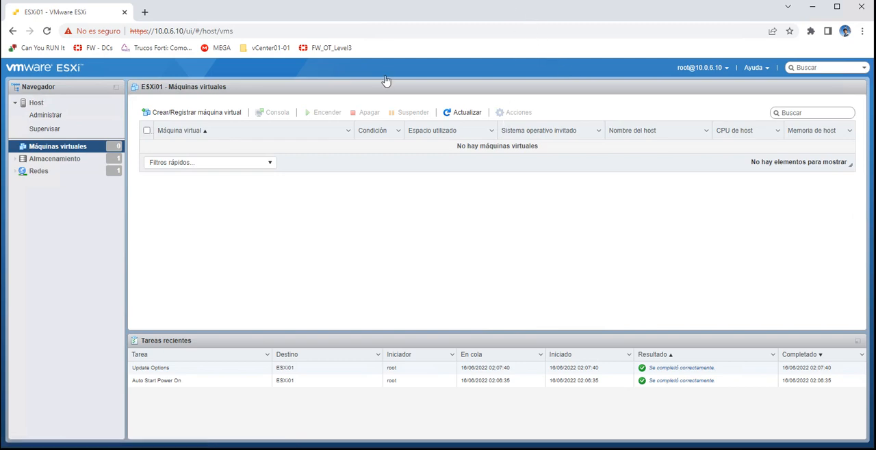
- Examine the host's storage devices and the VM Network and Management Network port groups
left_click(55, 158)
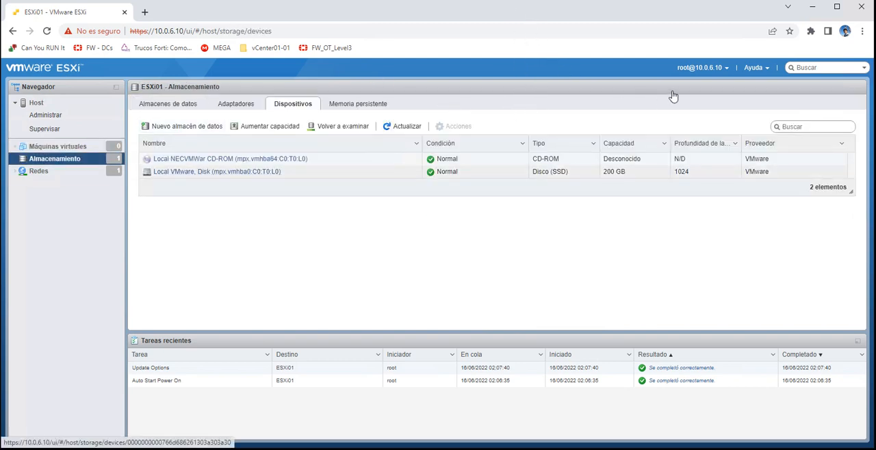
left_click(38, 171)
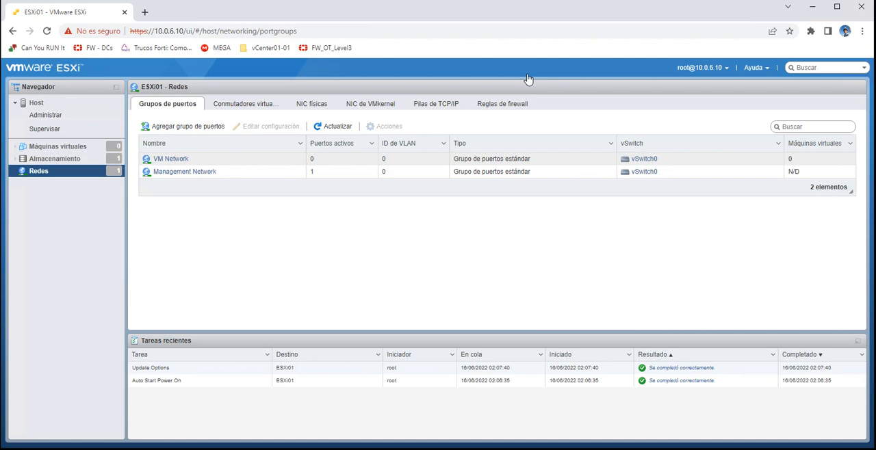
left_click(222, 158)
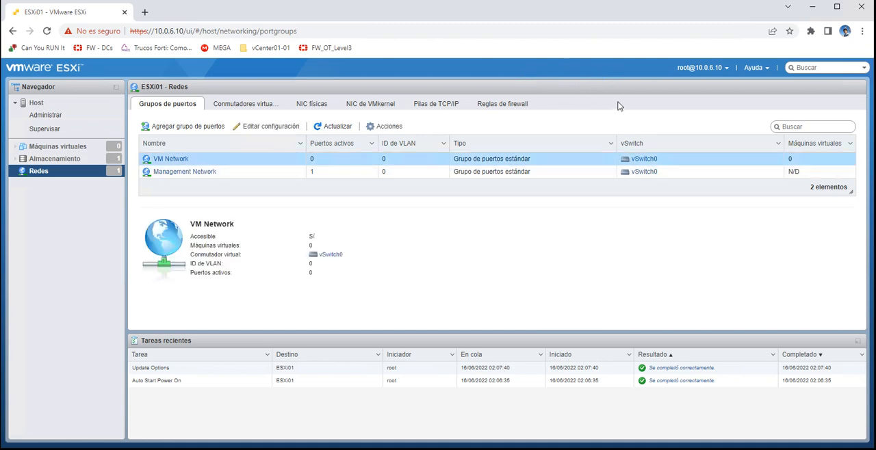
left_click(238, 171)
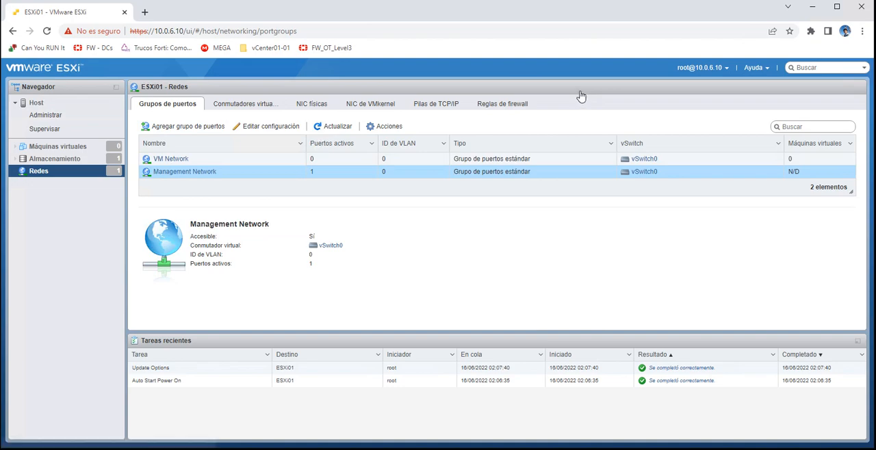
left_click(184, 172)
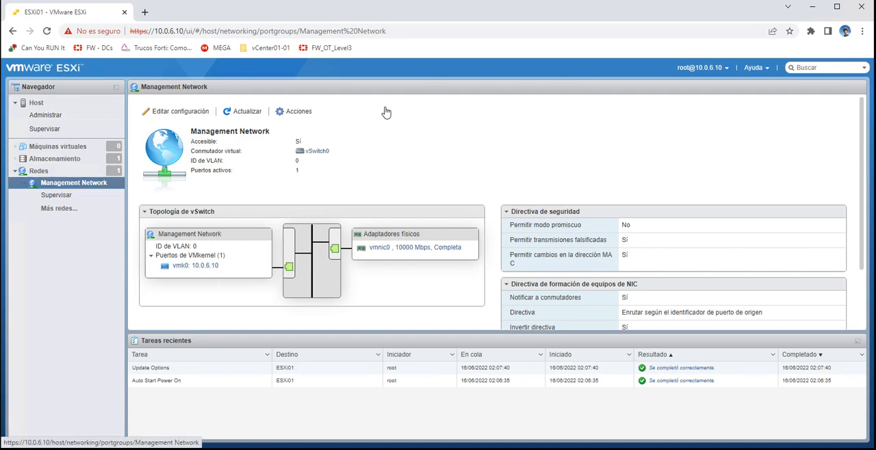
- Review the host's VMkernel NICs, port groups and virtual switches, checking vmk0's management address against the host console
left_click(39, 171)
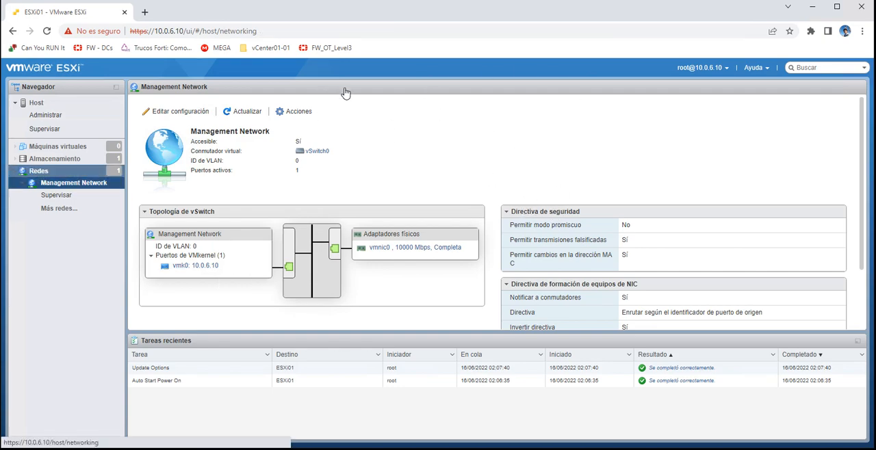
left_click(371, 104)
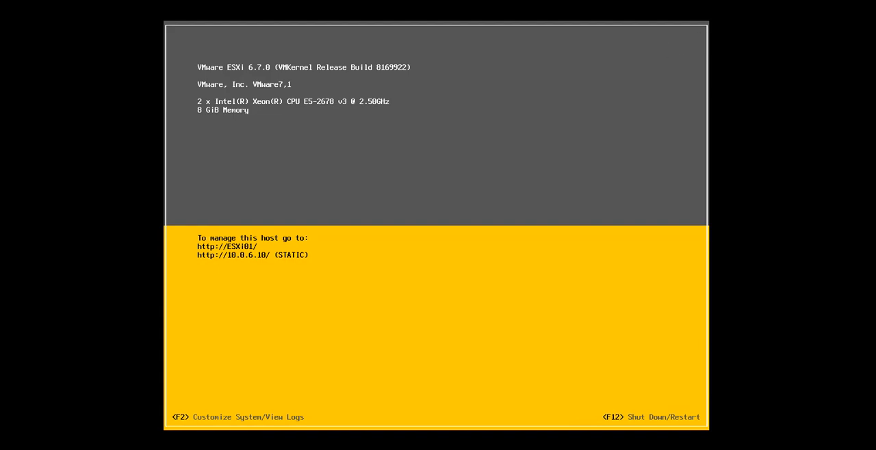
mouse_move(875, 78)
left_click(820, 81)
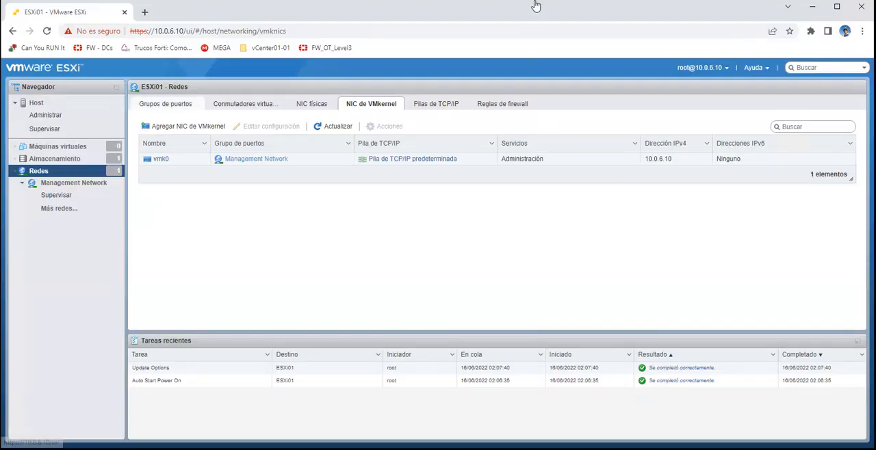
left_click(165, 104)
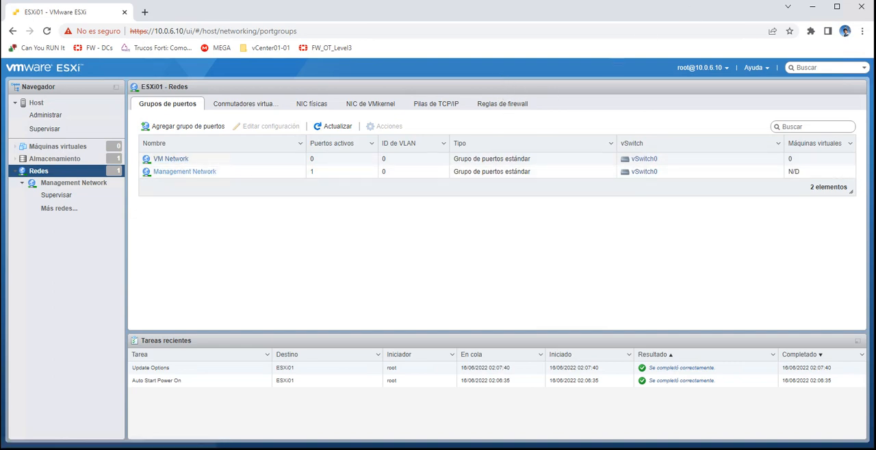
left_click(245, 103)
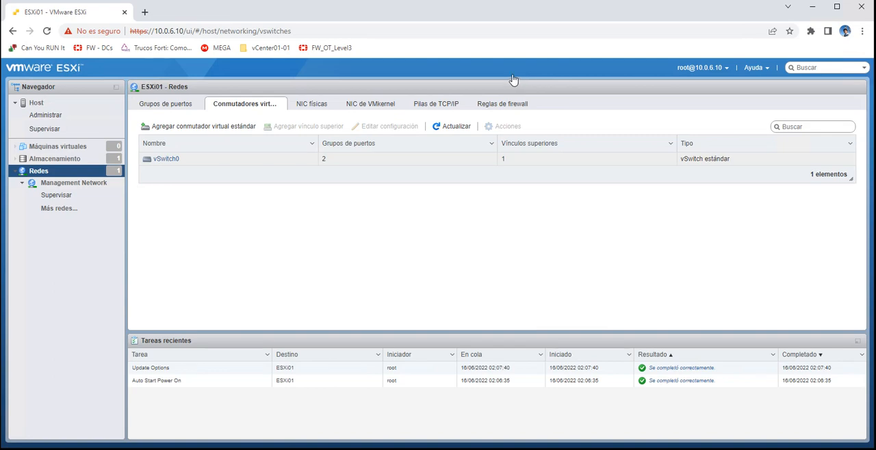
left_click(371, 103)
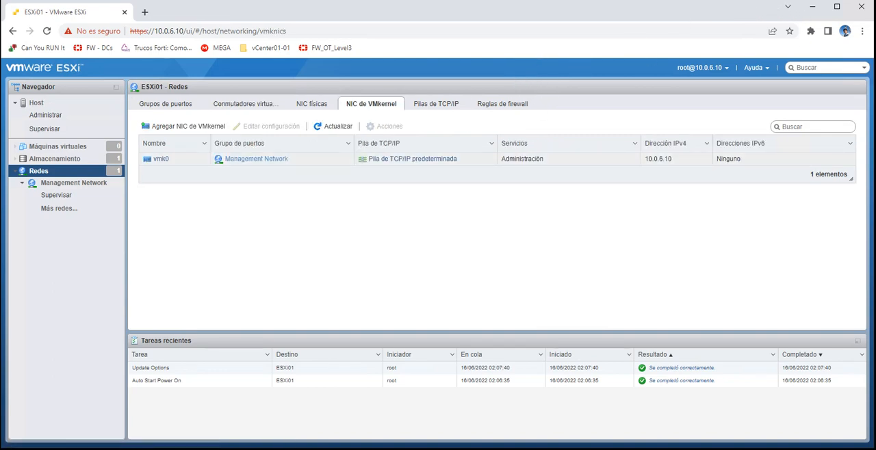
left_click(523, 158)
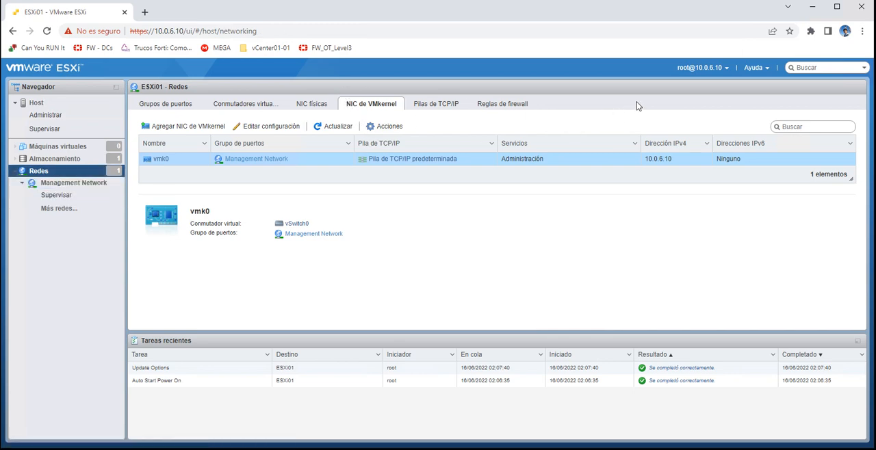
- Inspect the host's physical NICs and the details and topology of vSwitch0
left_click(312, 104)
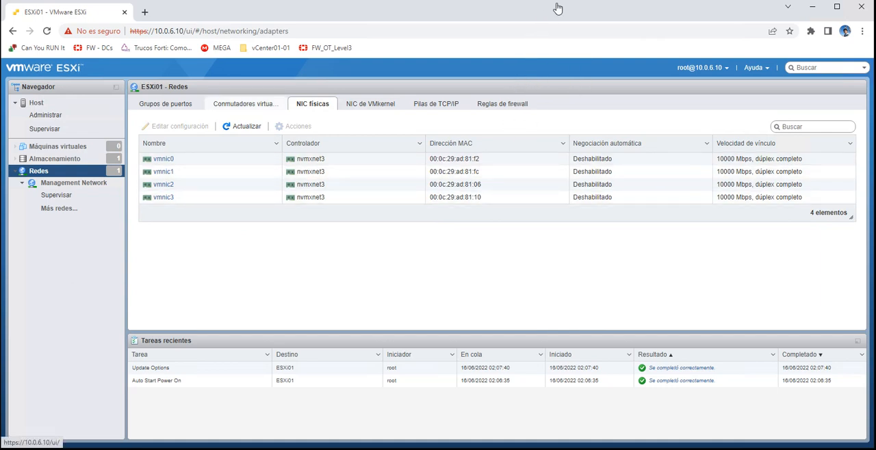
left_click(245, 104)
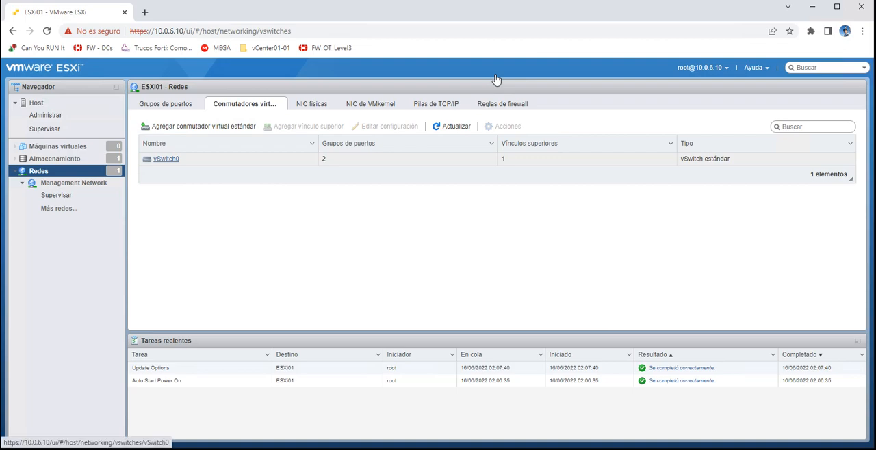
left_click(166, 159)
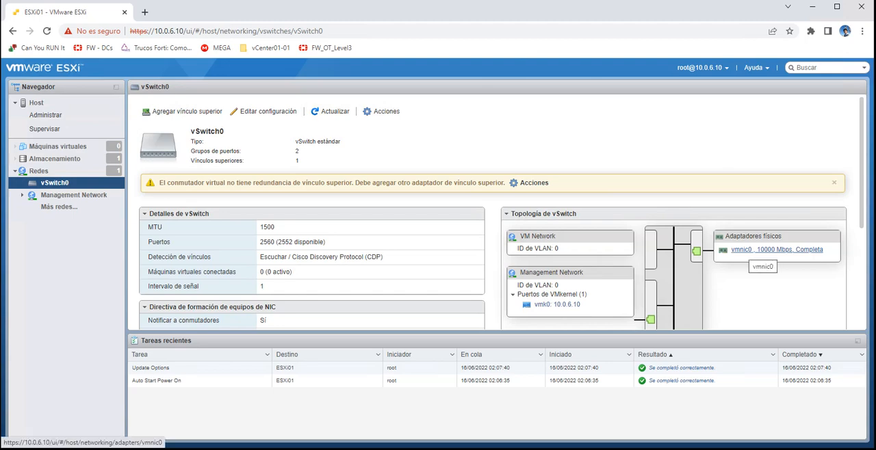
left_click(39, 171)
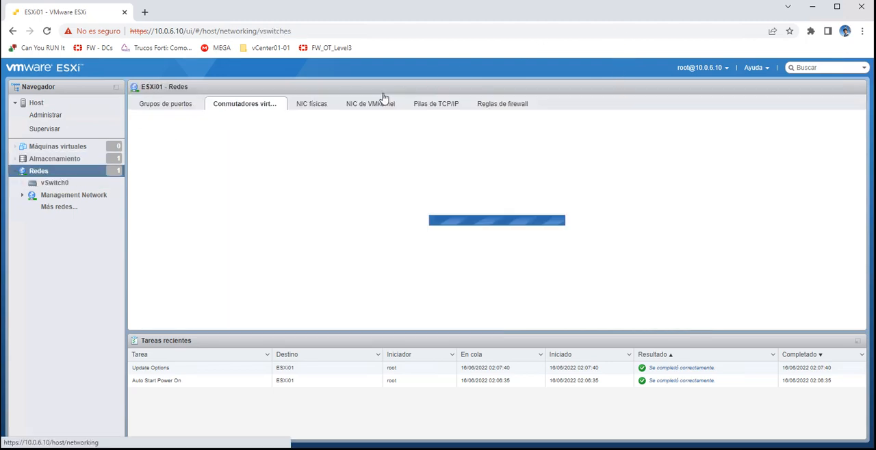
- Examine the host's physical NICs and vmnic1's details, and return to the list of virtual switches
left_click(311, 104)
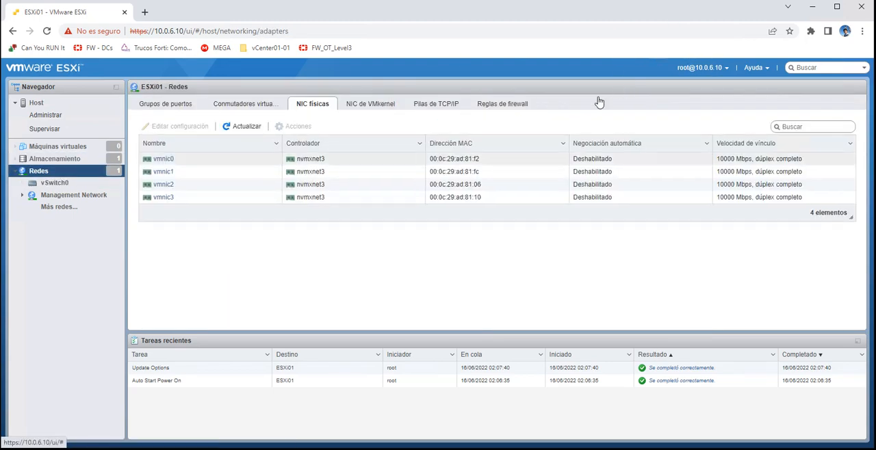
left_click(205, 171)
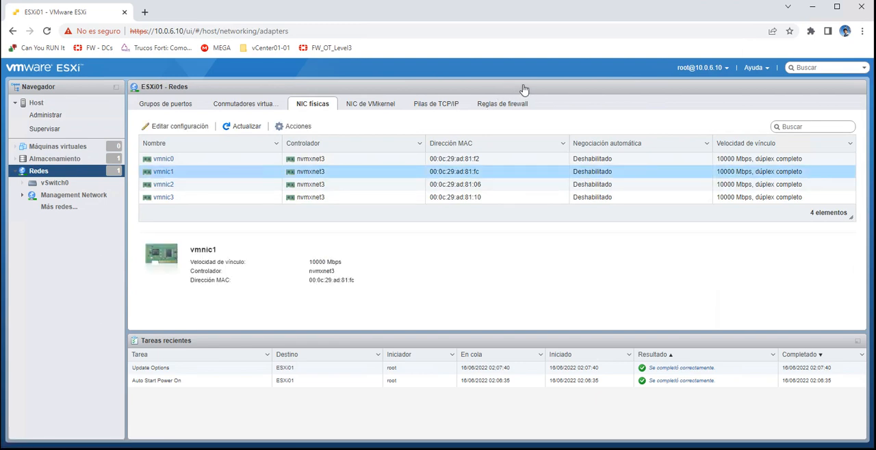
left_click(245, 103)
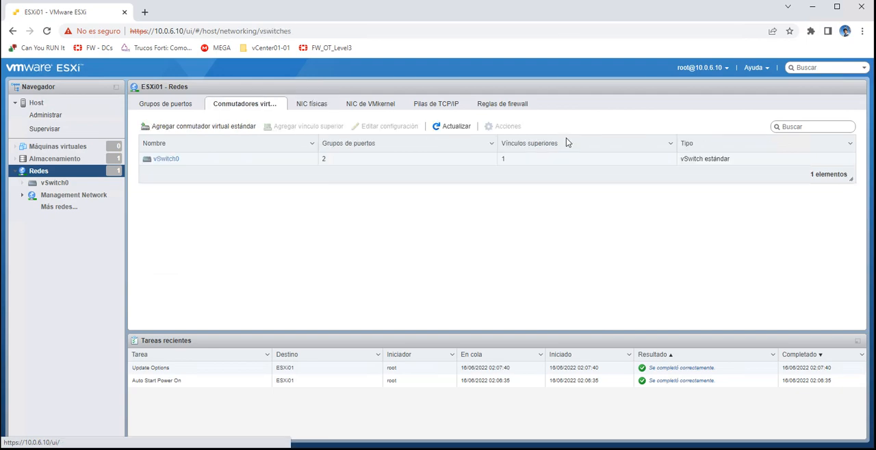
- Add a standard virtual switch named vS_Datos with vmnic1 as its uplink
left_click(198, 126)
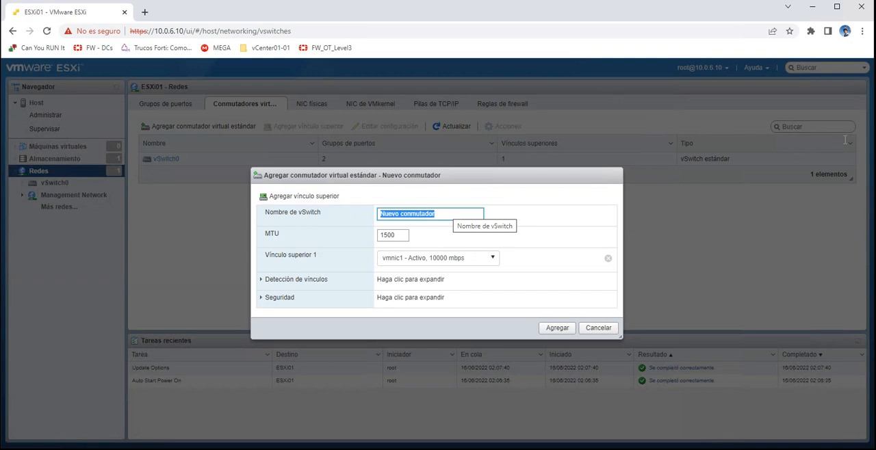
type("V")
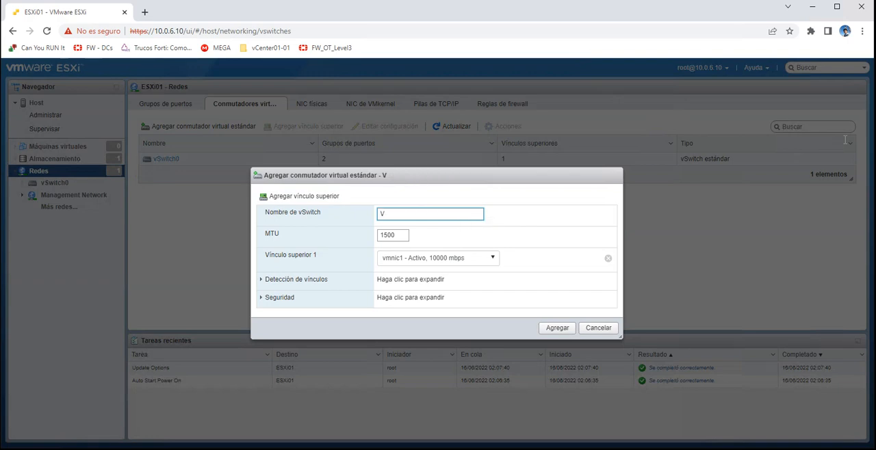
key("BackSpace")
type("vS_Datos")
left_click(438, 258)
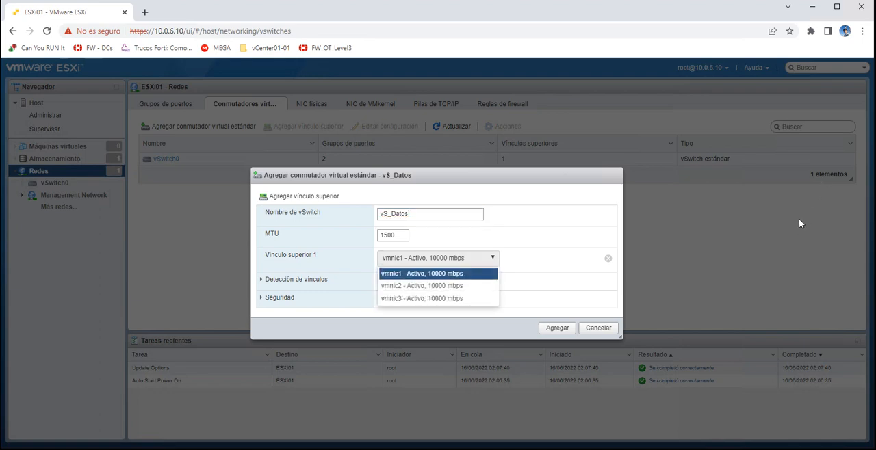
left_click(799, 219)
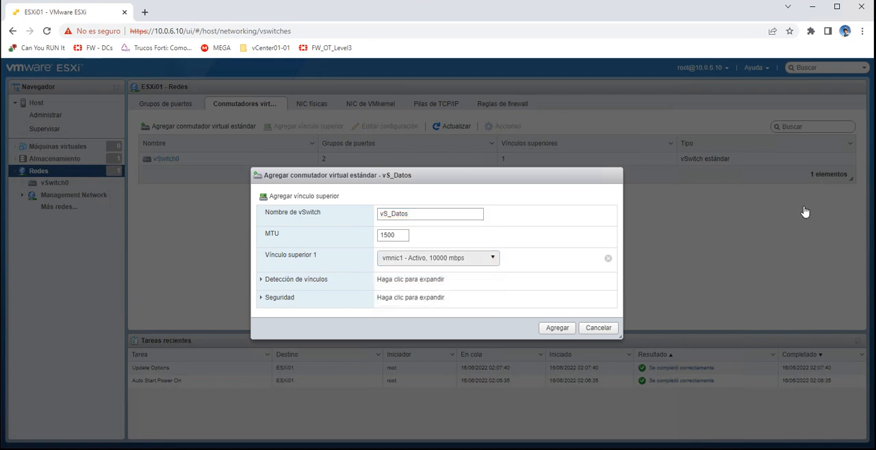
left_click(438, 214)
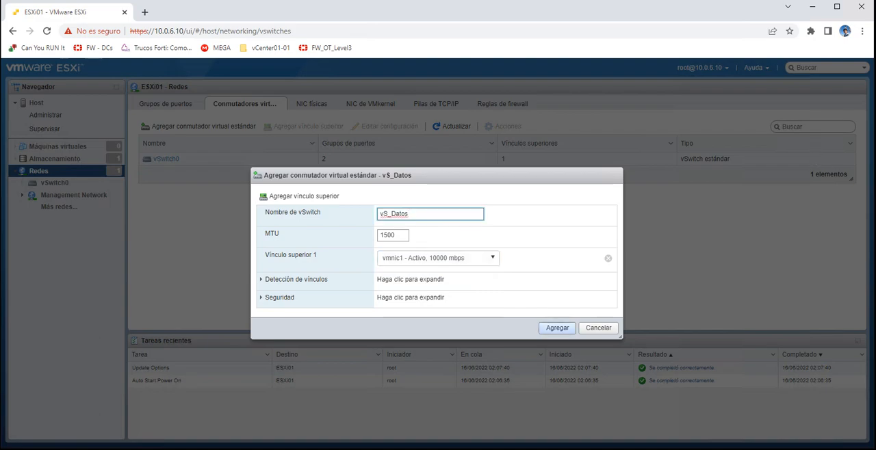
left_click(557, 328)
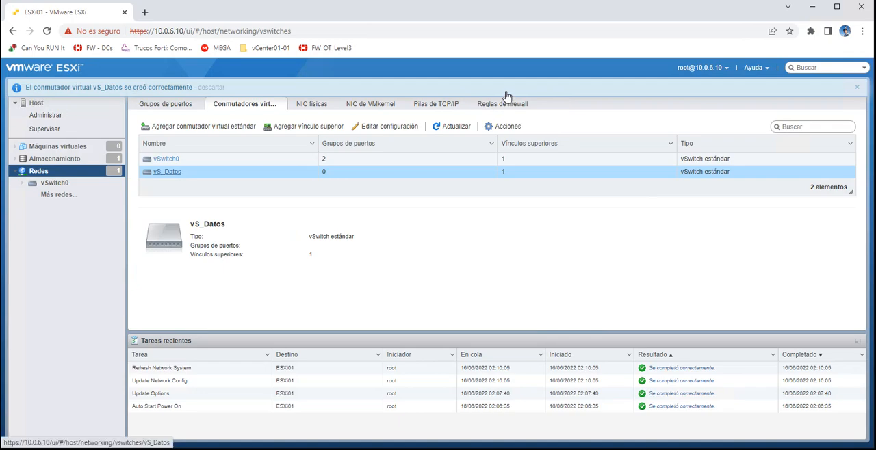
- Examine the details and topology of vS_Datos, including its port groups and physical adapter
left_click(167, 172)
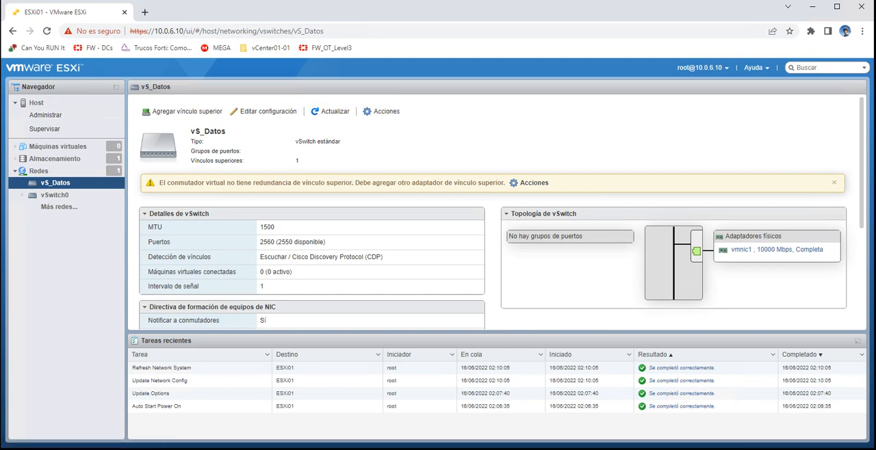
left_click_drag(583, 236, 508, 237)
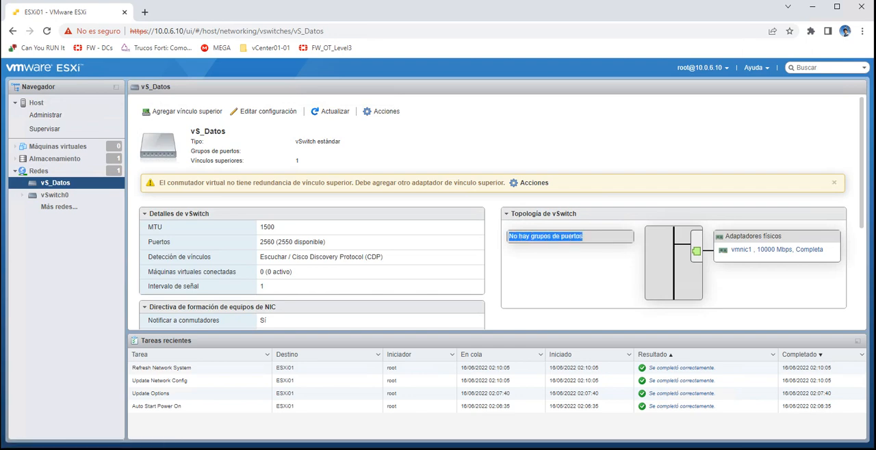
left_click(512, 237)
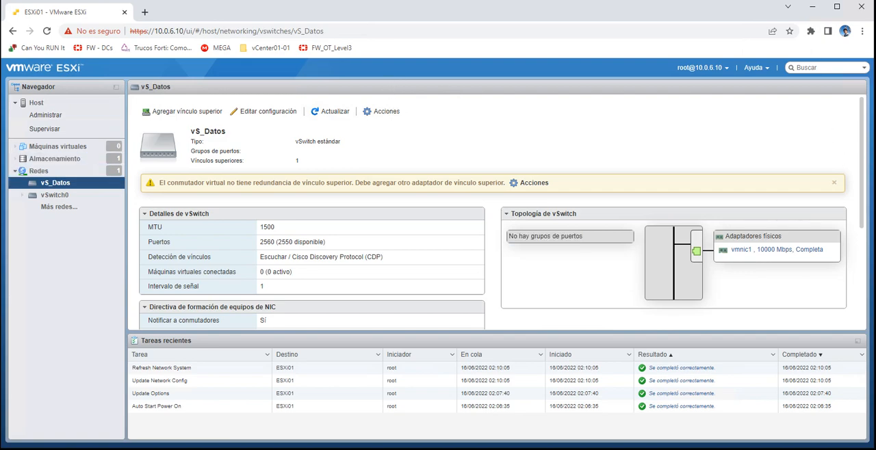
- Add a standard virtual switch named vS_Voz with vmnic2 as its uplink
left_click(38, 171)
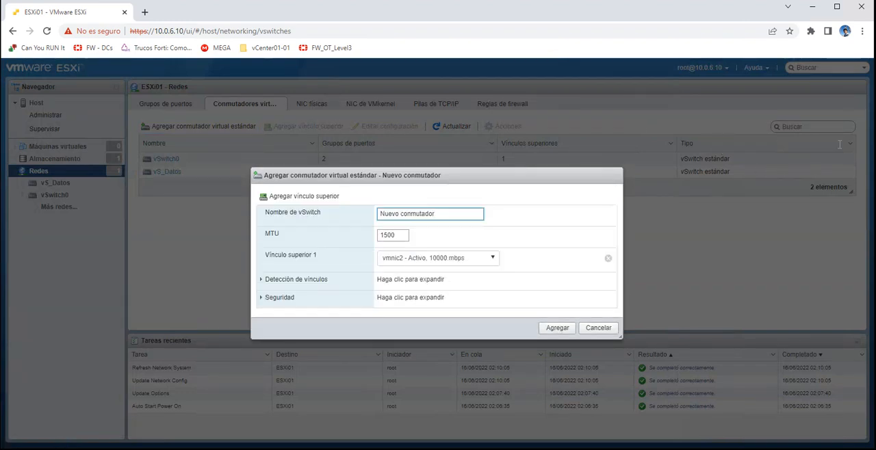
key("shift+Left")
key("shift+Left")
key("shift+Left")
key("shift+Left")
key("shift+Left")
key("shift+Left")
key("shift+Left")
key("shift+Left")
key("shift+Left")
key("shift+Left")
key("shift+Left")
key("shift+Left")
key("shift+Left")
key("shift+Left")
key("shift+Left")
key("shift+Left")
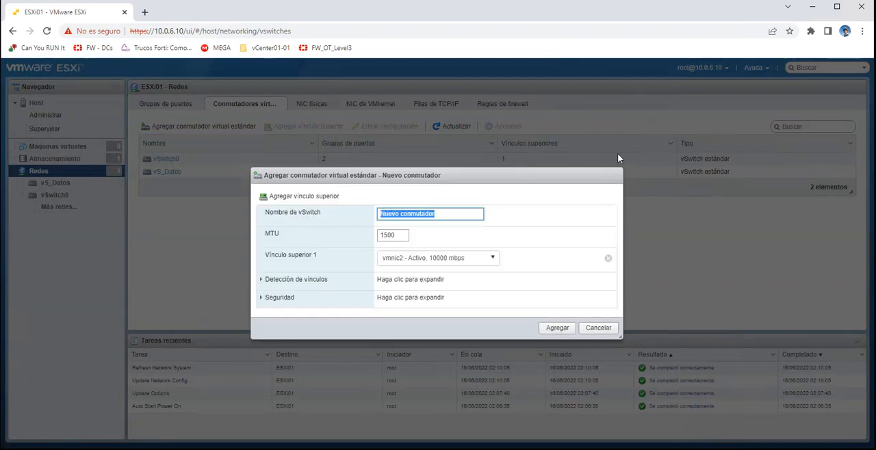
type("VS_")
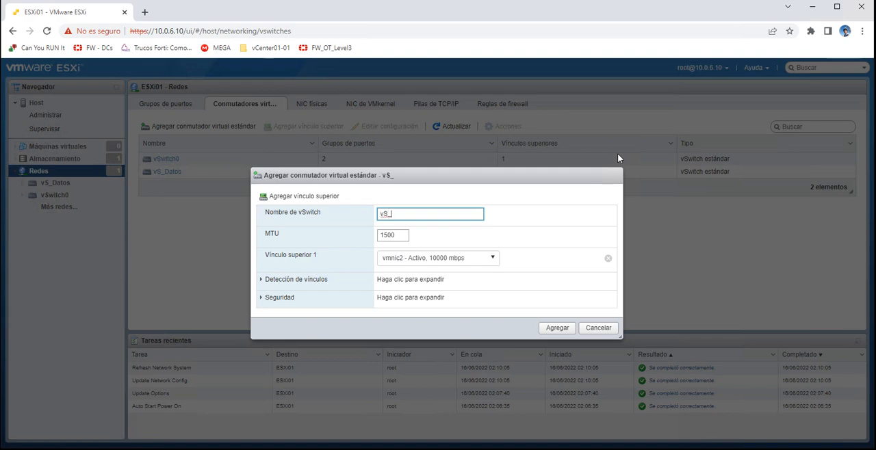
type("Voz")
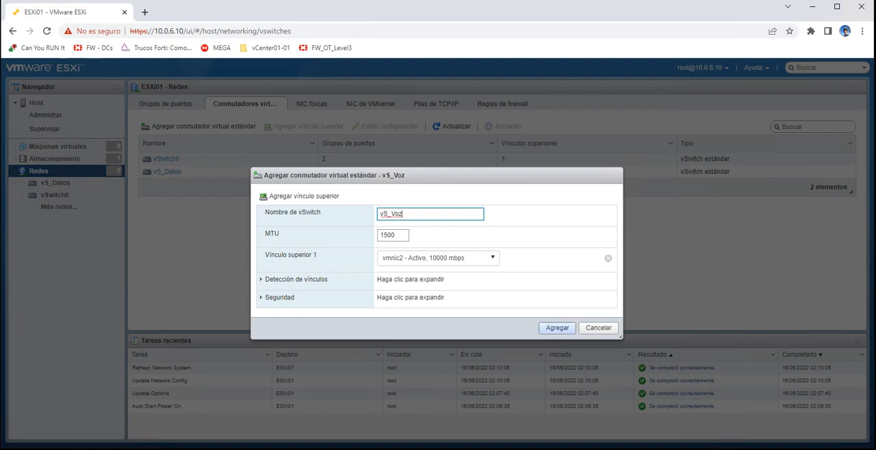
left_click(472, 258)
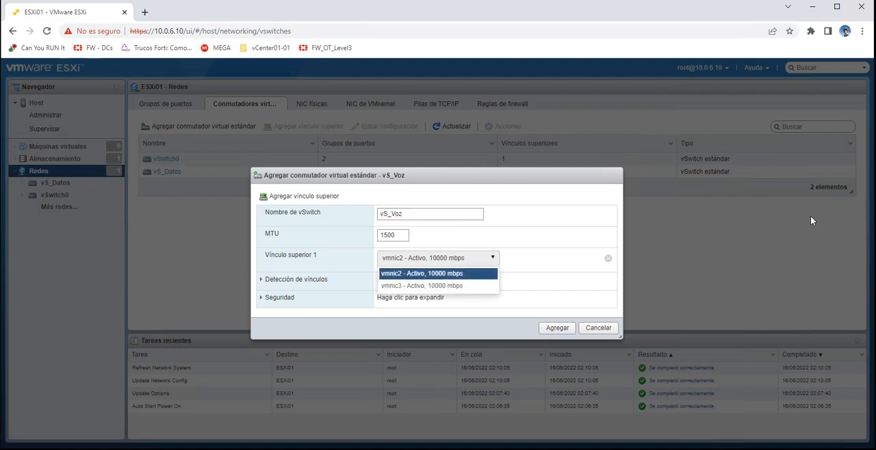
left_click(439, 273)
left_click(557, 328)
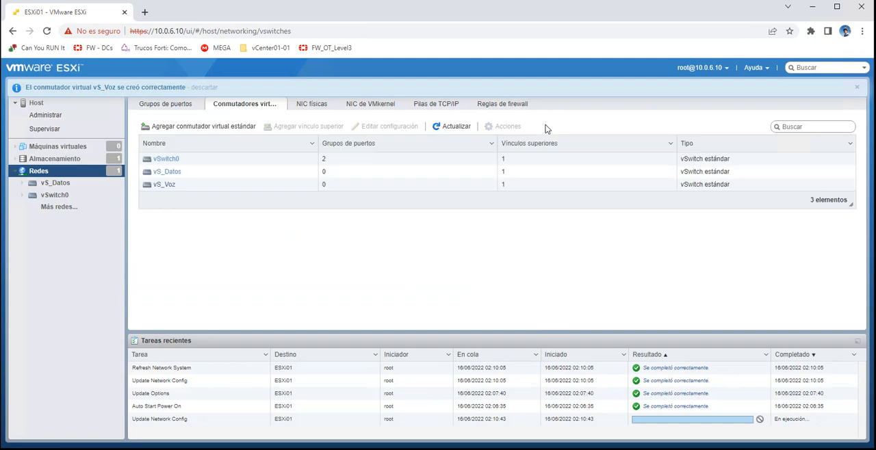
- Add a standard virtual switch named vS_Wifi with vmnic3 as its uplink, and review the switch list
left_click(199, 126)
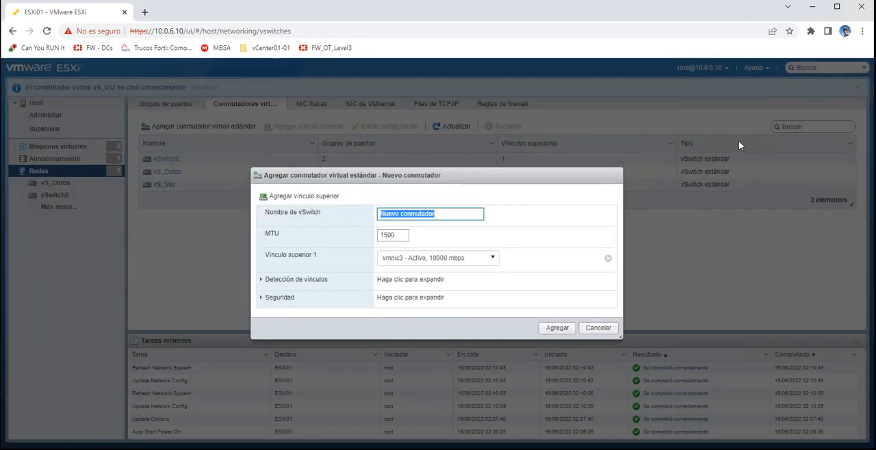
type("V")
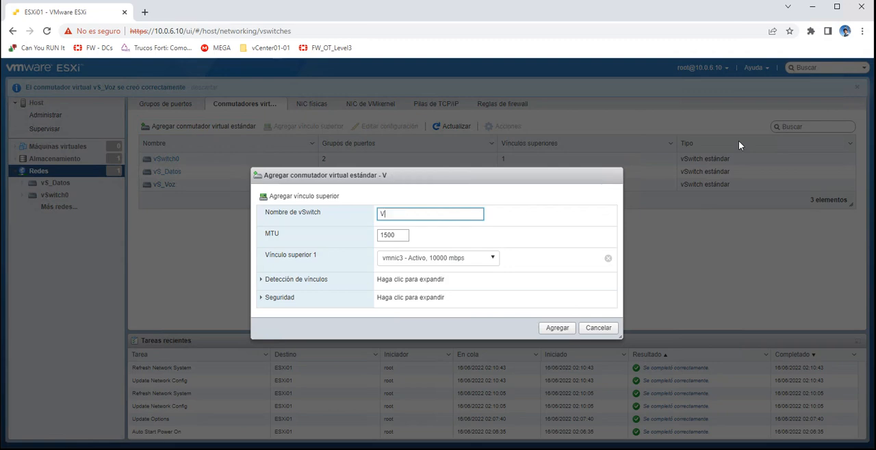
key("BackSpace")
type("vS_")
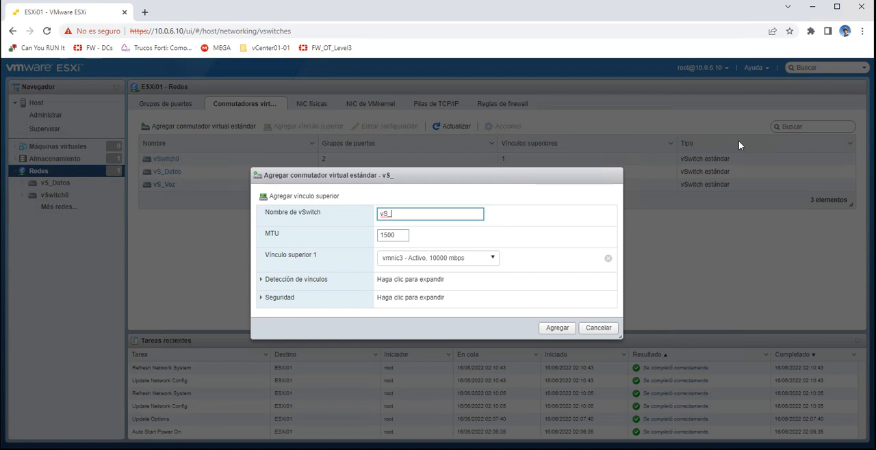
type("Wifi")
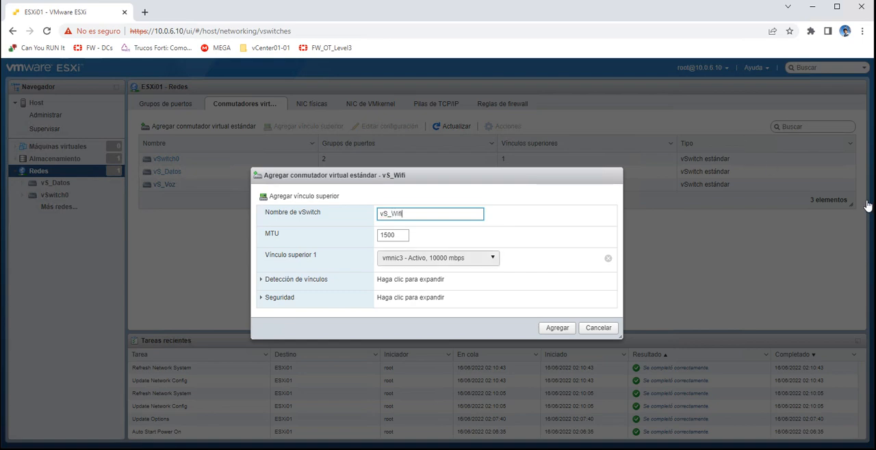
left_click(438, 258)
left_click(836, 204)
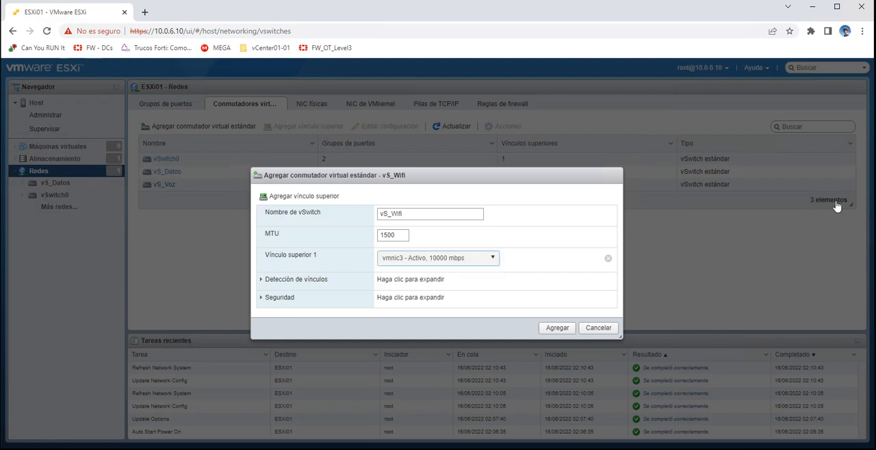
left_click(557, 327)
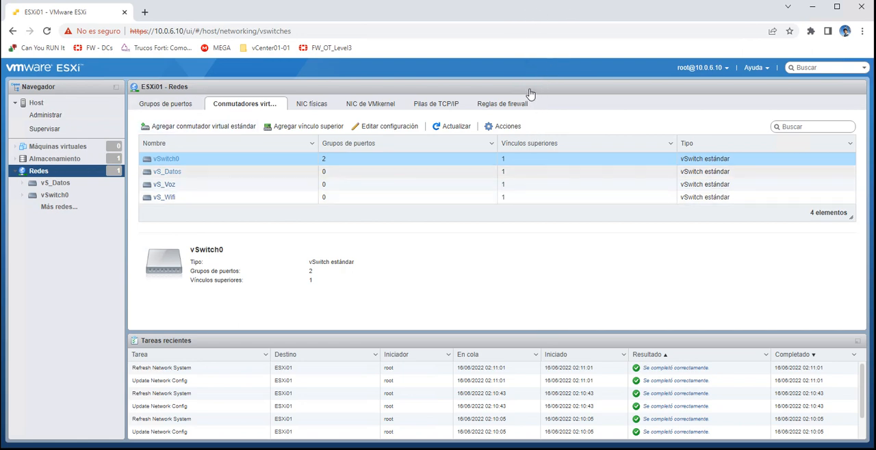
key("Down")
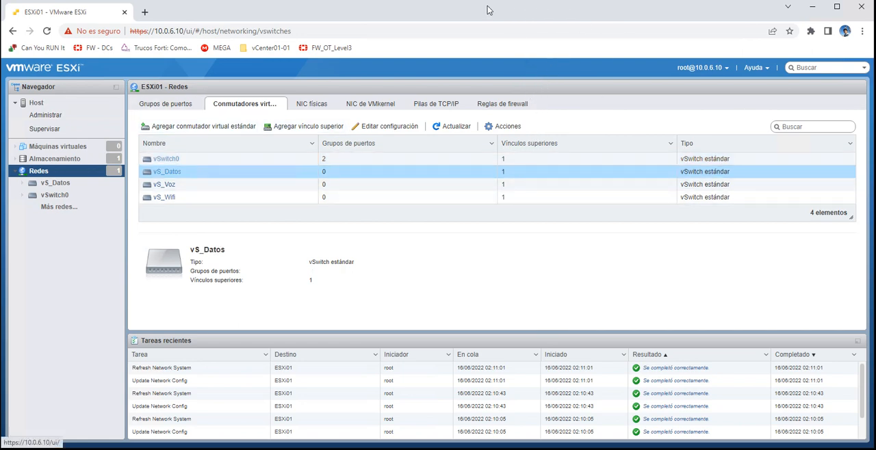
- Add a port group named PG_Datos with VLAN ID 10 on vS_Datos, and check its topology
left_click(167, 104)
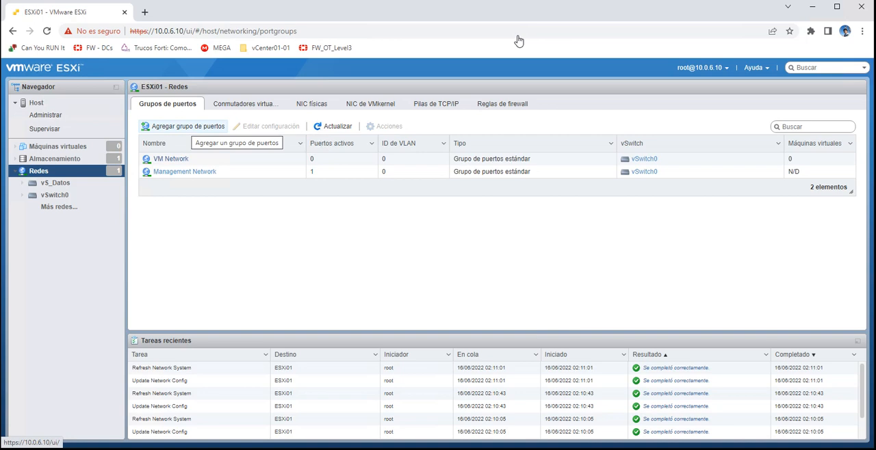
left_click(182, 126)
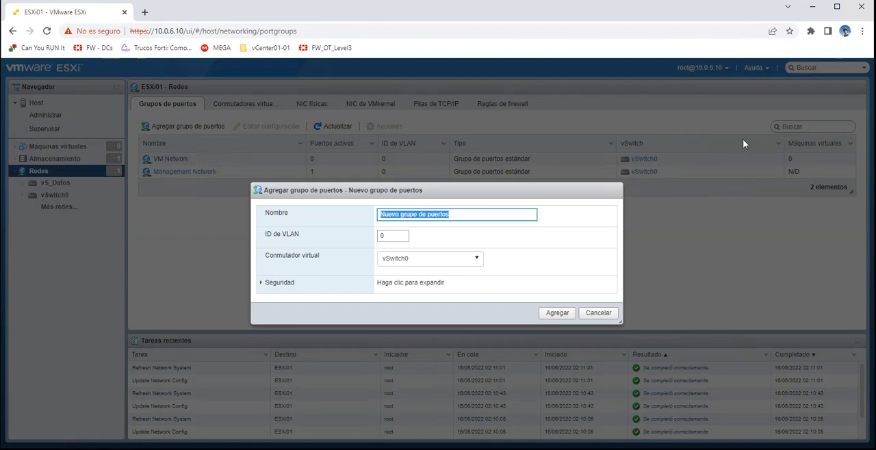
type("PG")
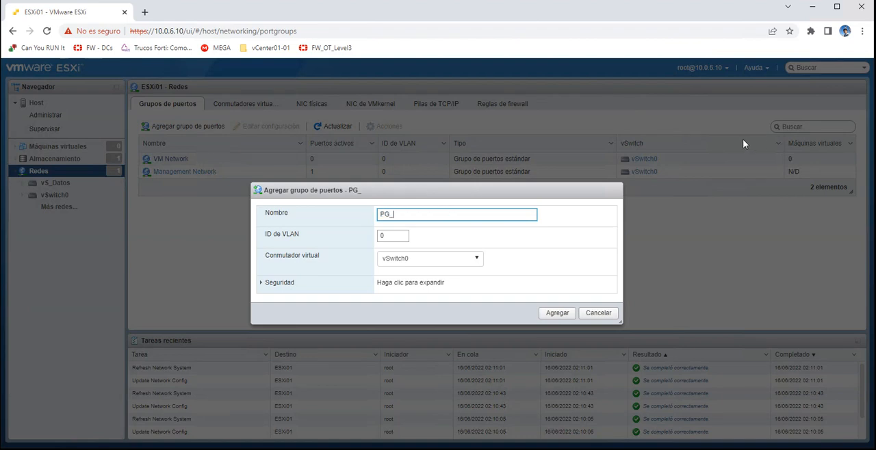
type("_Datos")
left_click(429, 259)
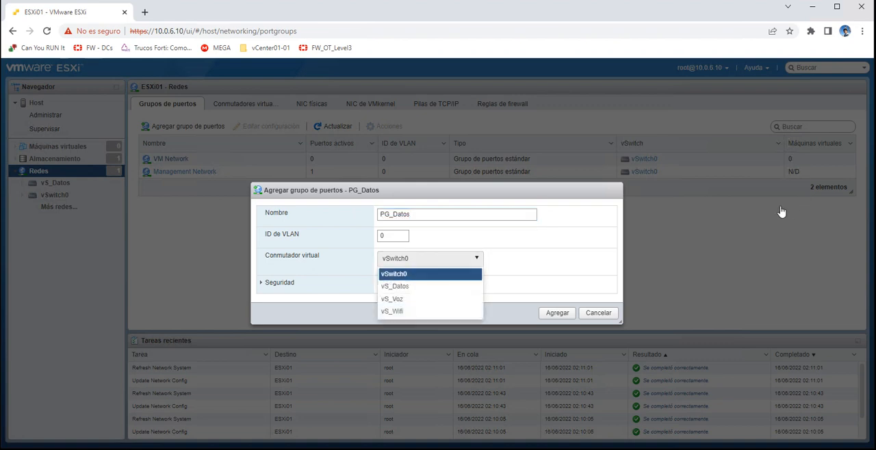
left_click(411, 286)
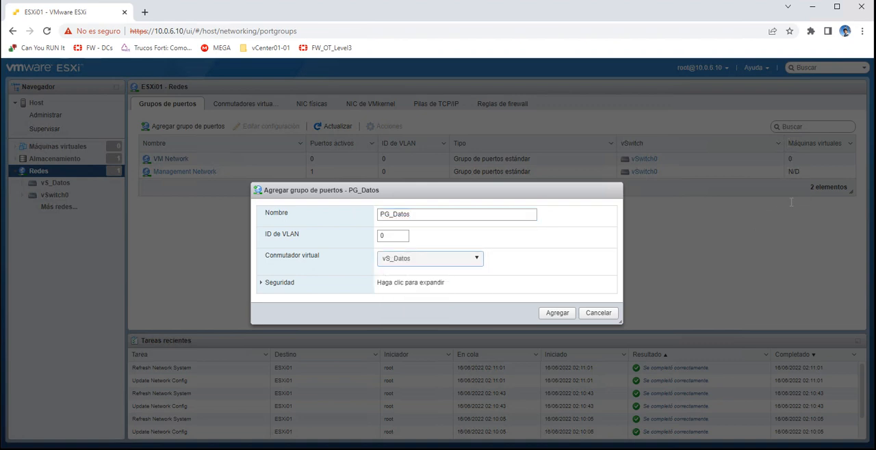
left_click(388, 236)
left_click_drag(388, 235, 291, 256)
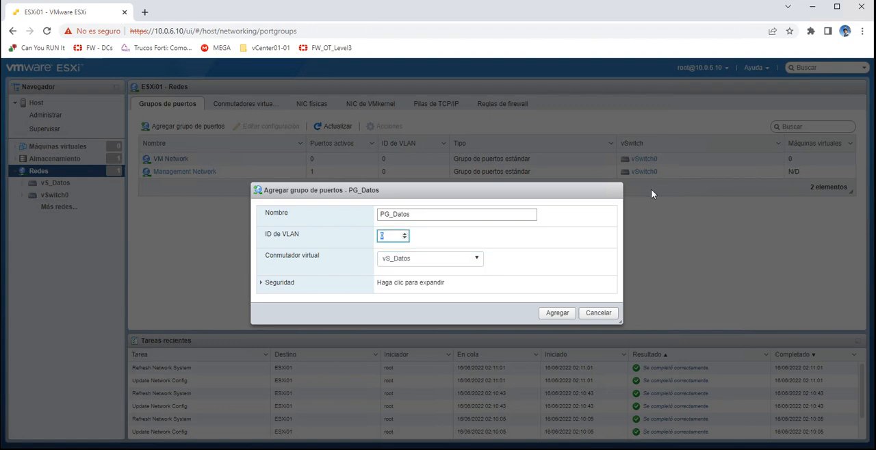
type("10")
key("Return")
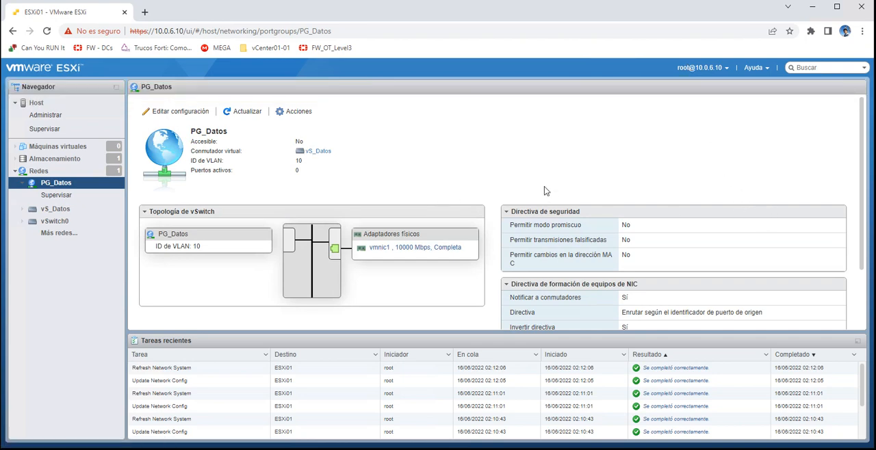
left_click_drag(200, 247, 157, 247)
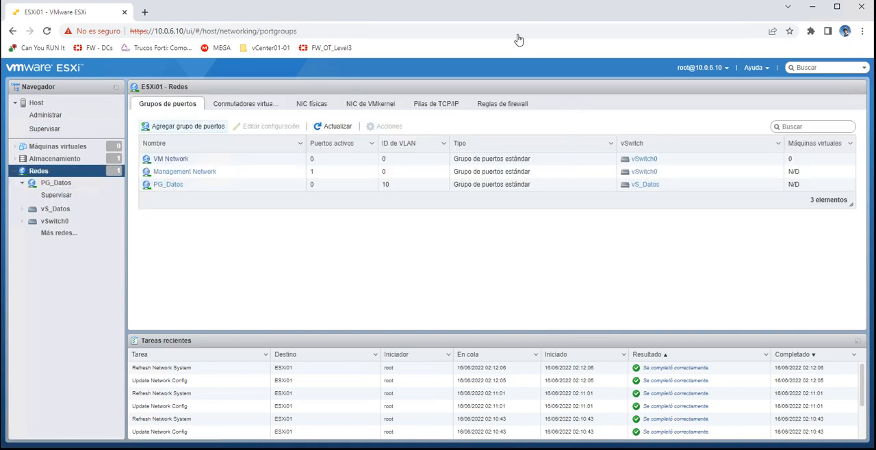
- Add a port group named PG_Voz with VLAN ID 20 on the vS_Voz virtual switch
left_click(183, 126)
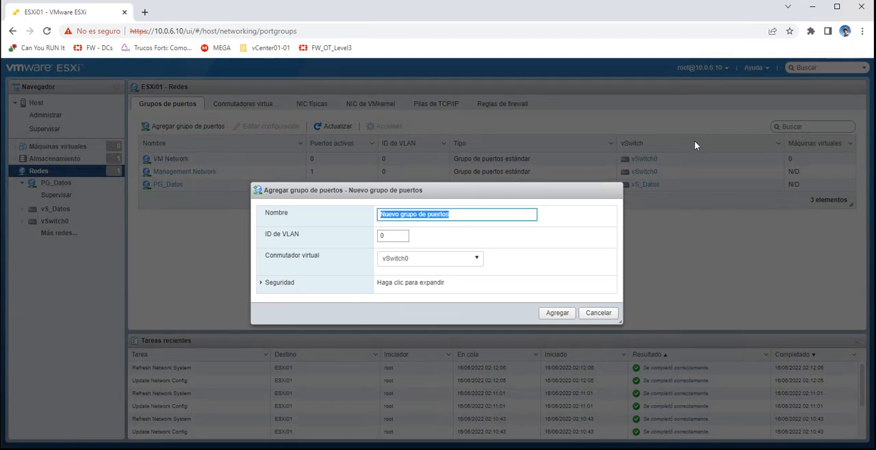
type("PG_Voz")
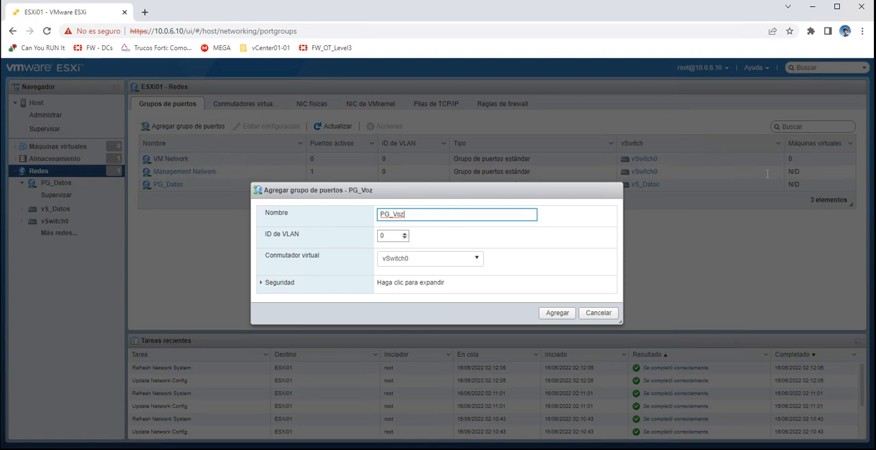
key("Tab")
type("2")
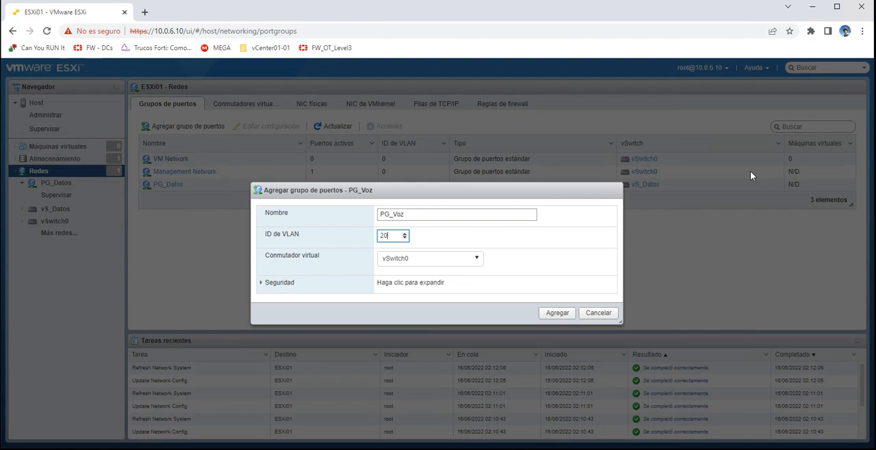
key("Tab")
key("alt+Down")
key("Down")
key("Down")
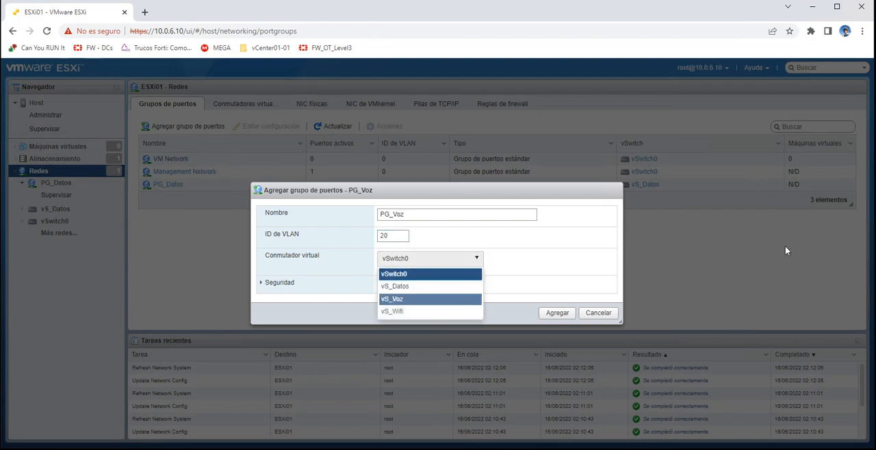
key("Return")
key("Tab")
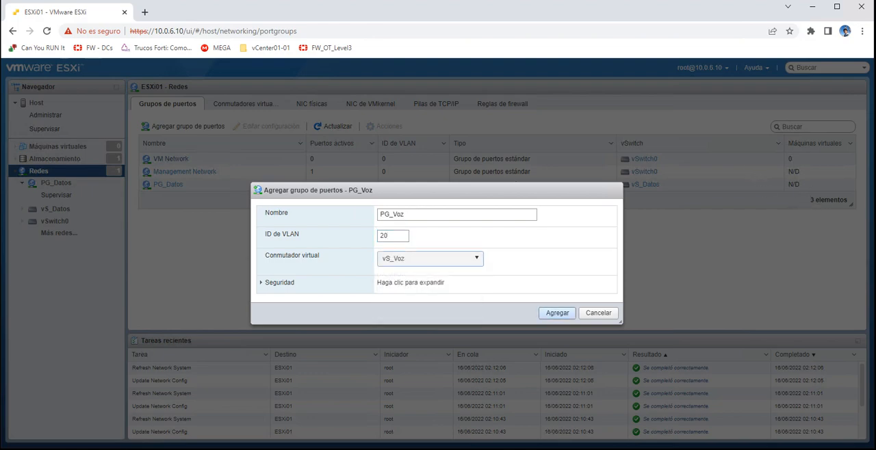
key("Return")
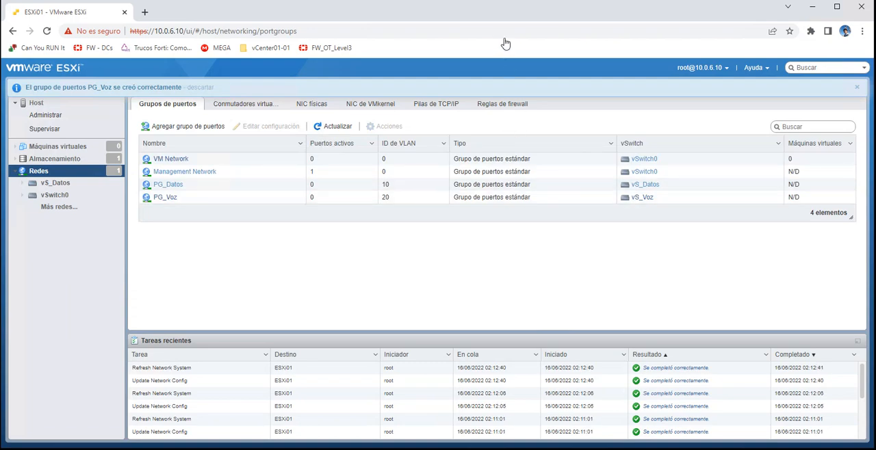
- Add a port group named PG_Wifi with VLAN ID 30 on the vS_Wifi virtual switch
key("Return")
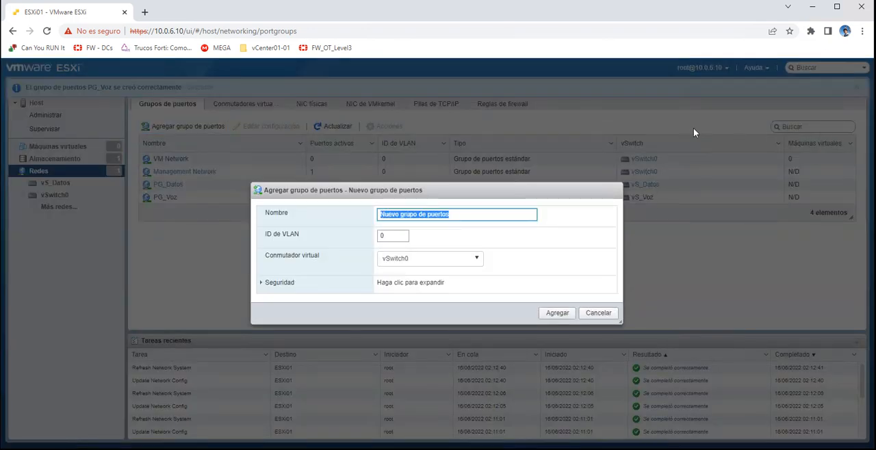
type("PG")
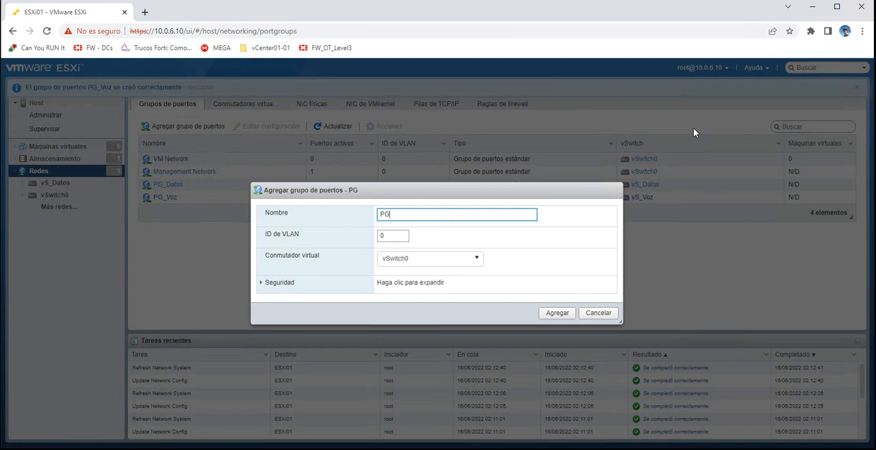
type("_Wifi")
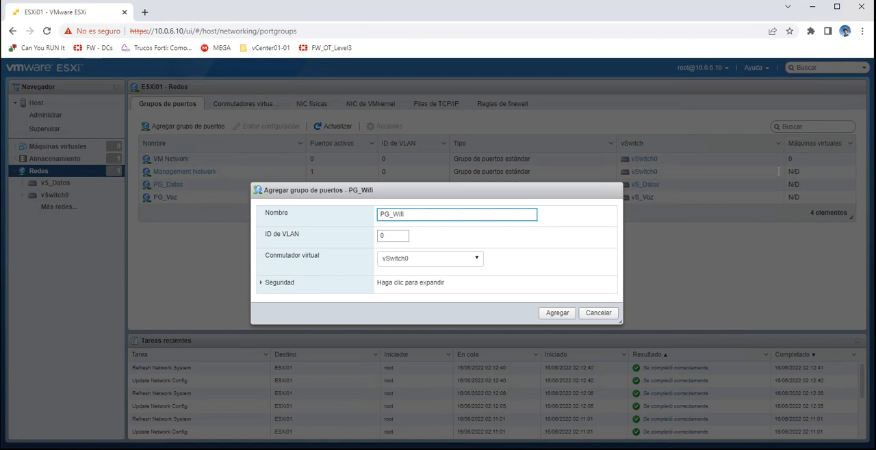
key("Tab")
type("30")
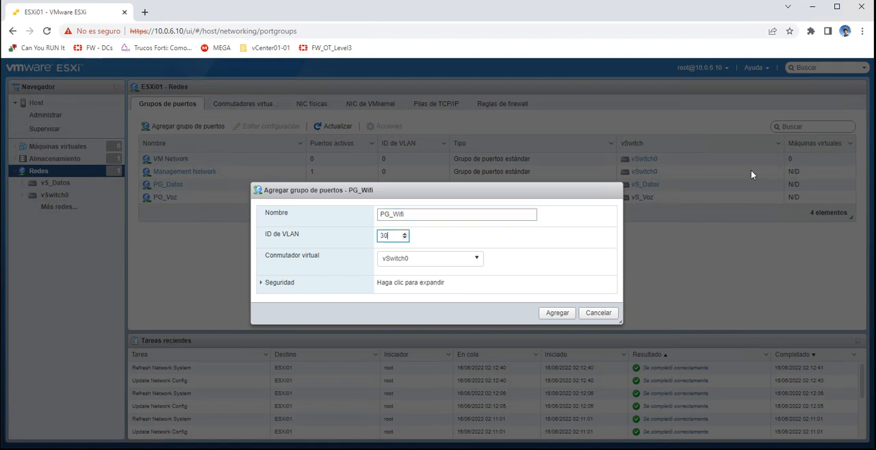
key("Tab")
key("space")
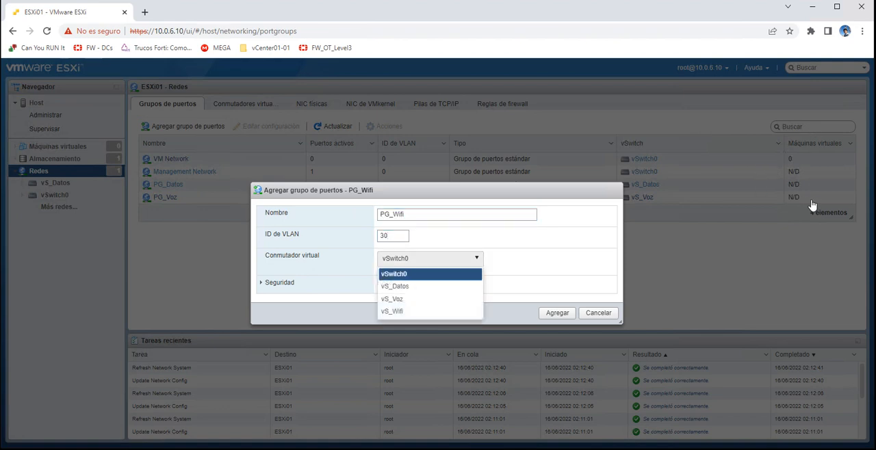
key("Down")
key("Down")
key("Down")
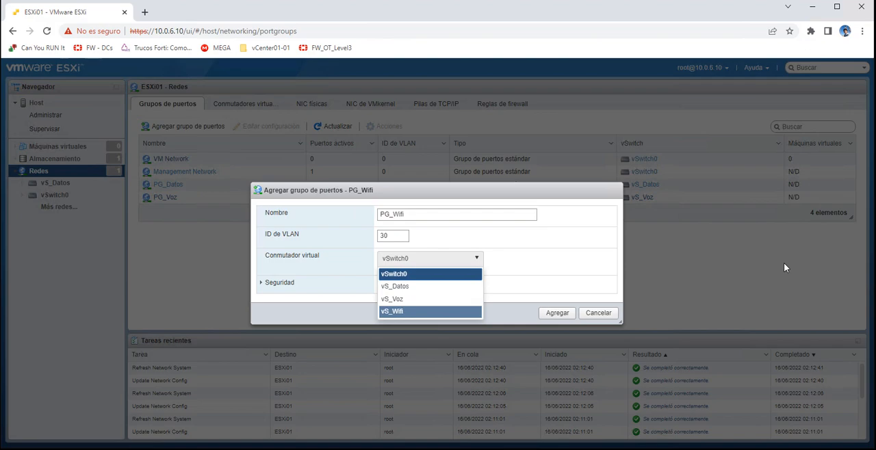
key("Return")
key("Return")
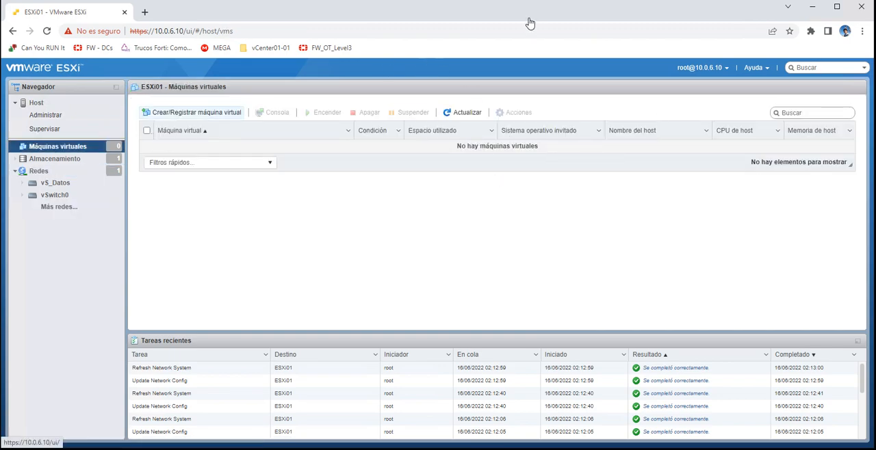
- Start creating a new virtual machine and name it Solo_Ejemplo
left_click(195, 112)
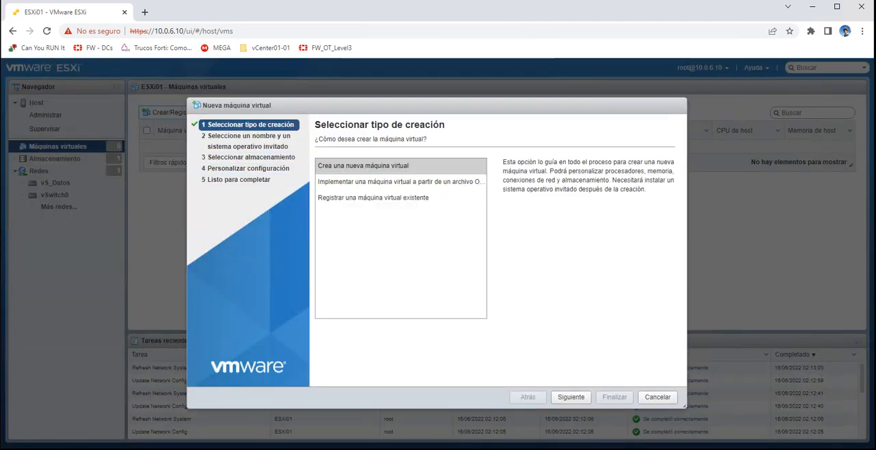
left_click(571, 397)
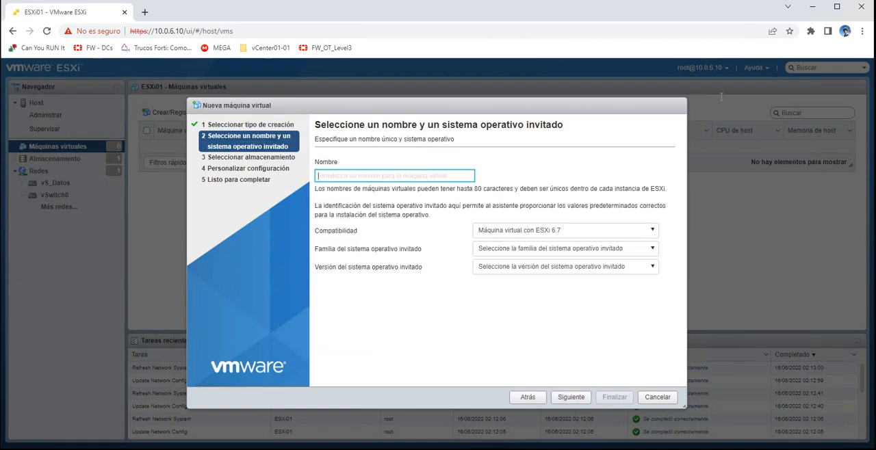
type("S")
key("BackSpace")
type("Solo")
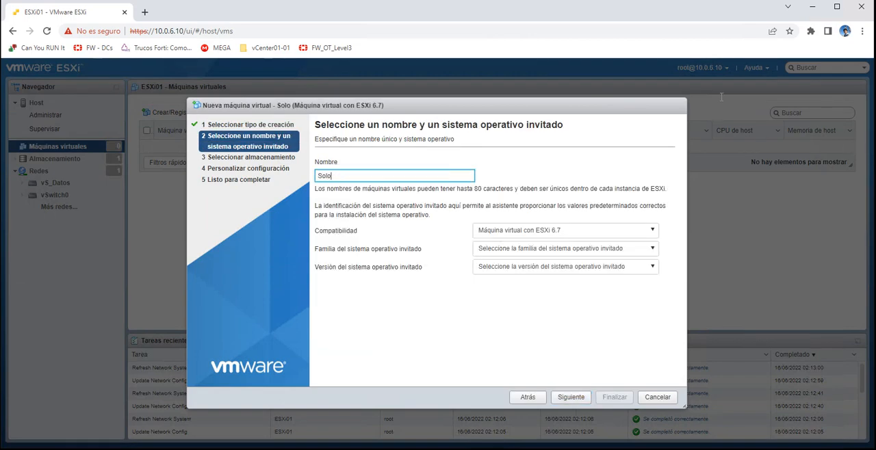
type("_Ejemplo")
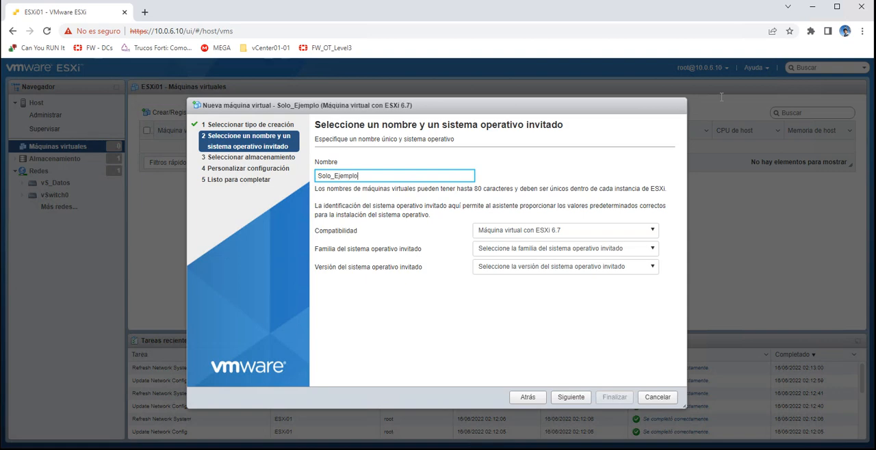
- Set ESXi 6.7 compatibility and guest system Windows, Microsoft Windows Server 2012 (64 bits), and accept datastore1 as the storage
left_click(566, 231)
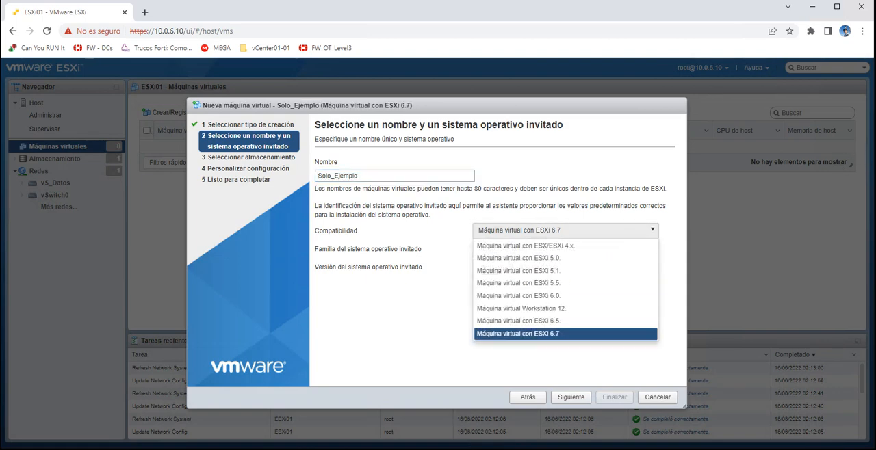
left_click(565, 334)
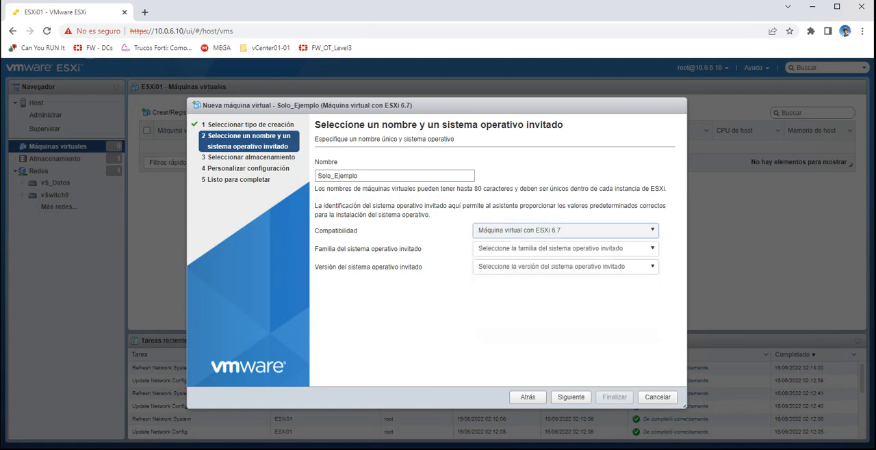
left_click(566, 249)
left_click(565, 315)
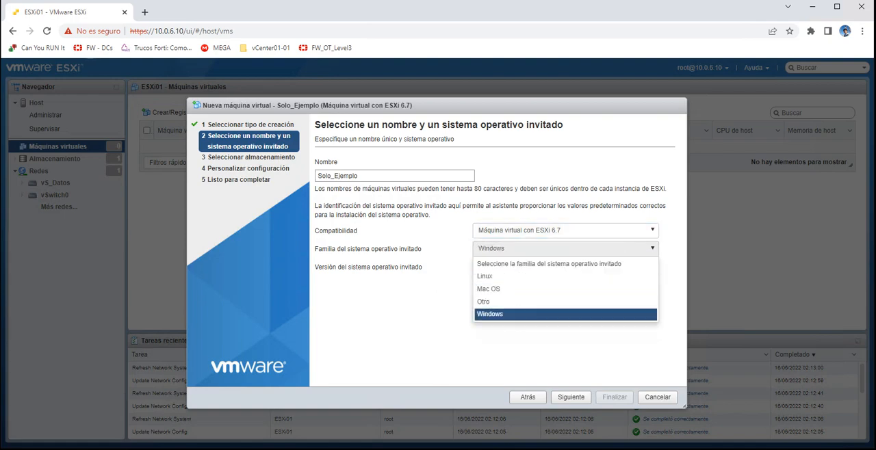
left_click(565, 266)
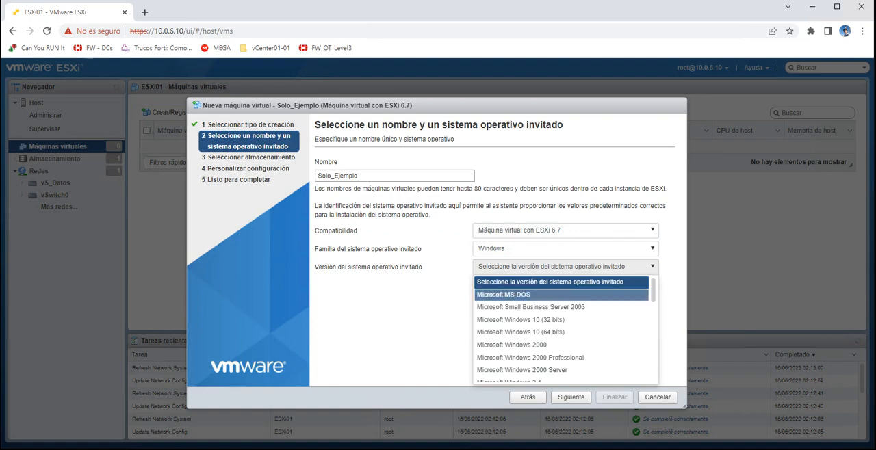
scroll(561, 301, "down", 10)
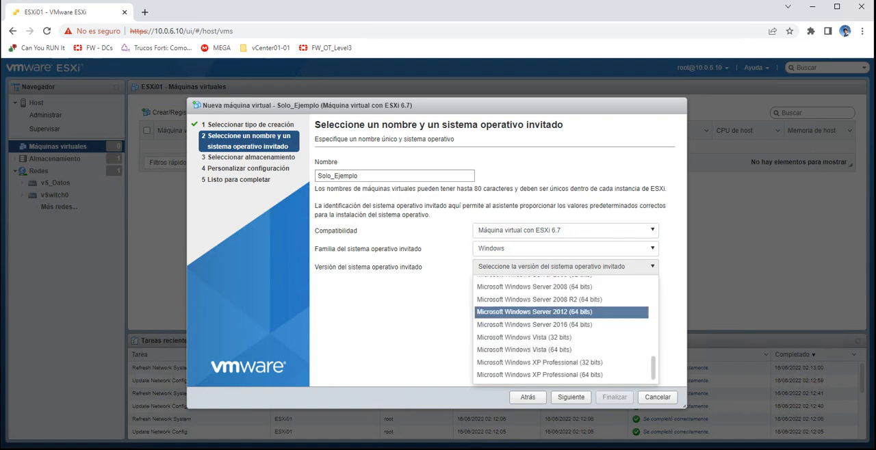
left_click(534, 312)
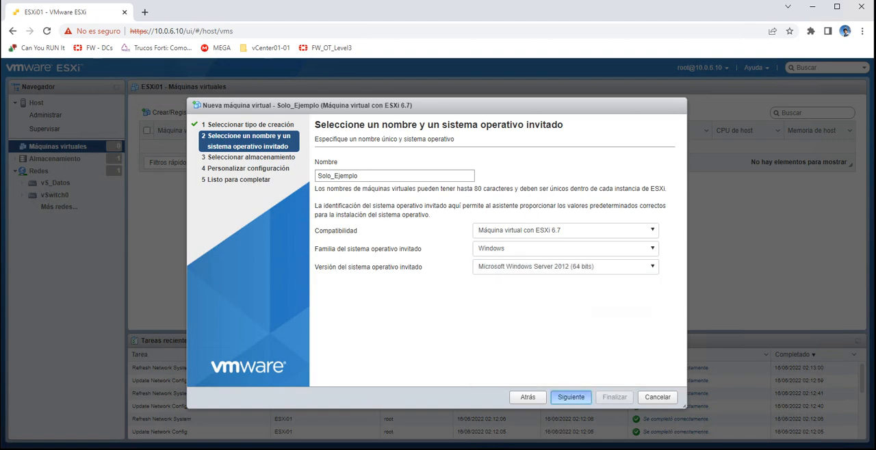
left_click(570, 397)
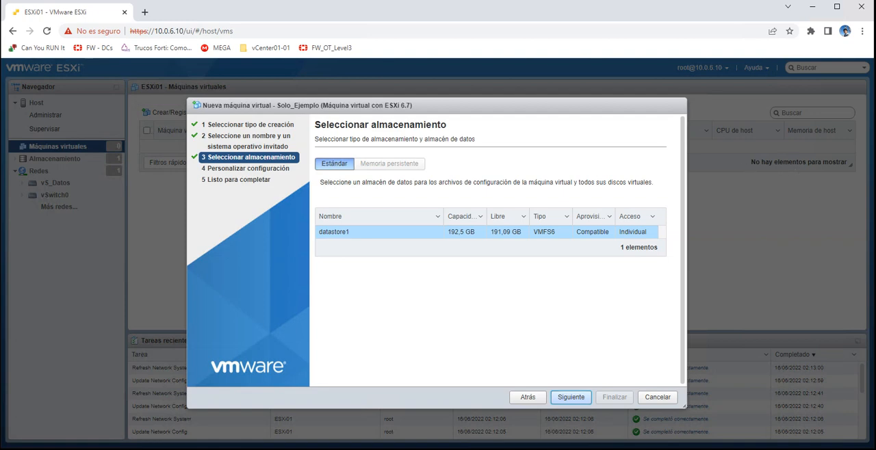
key("Return")
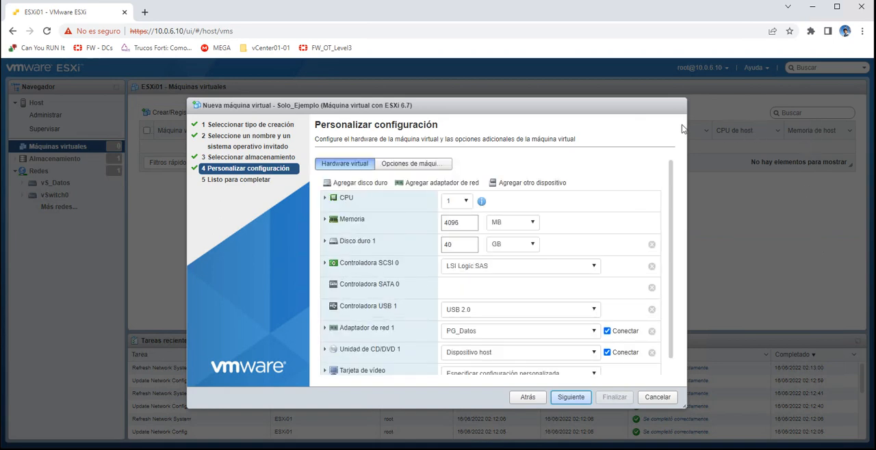
- Expand the virtual machine's CPU settings, try 2 CPUs, and return the count to 1
left_click(325, 198)
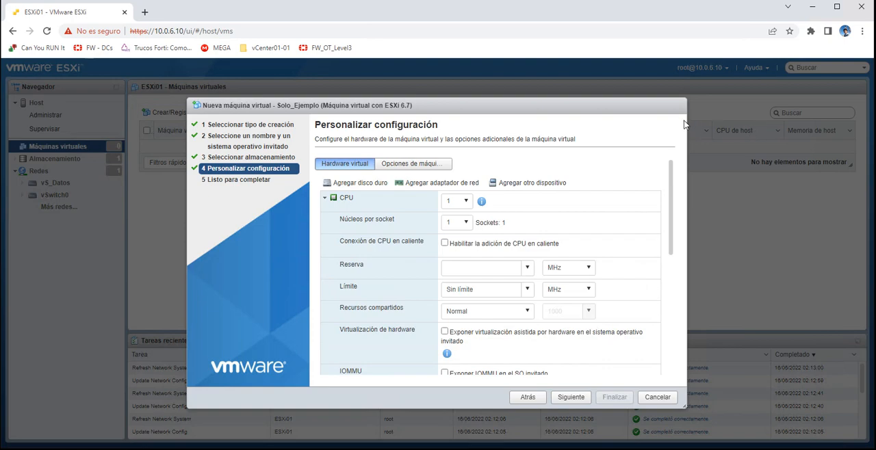
left_click(325, 198)
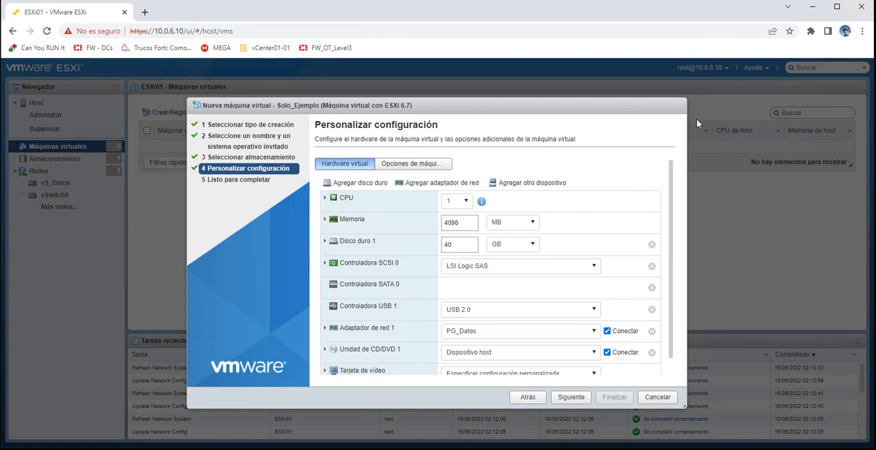
left_click(325, 197)
left_click(466, 201)
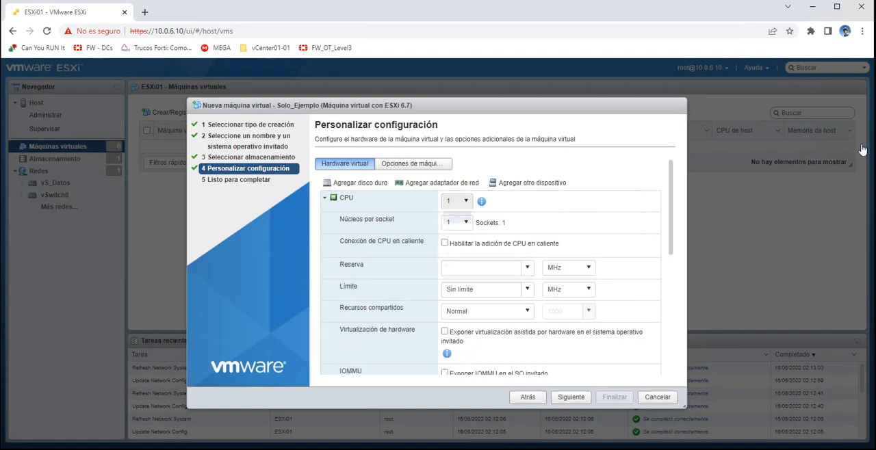
left_click(457, 229)
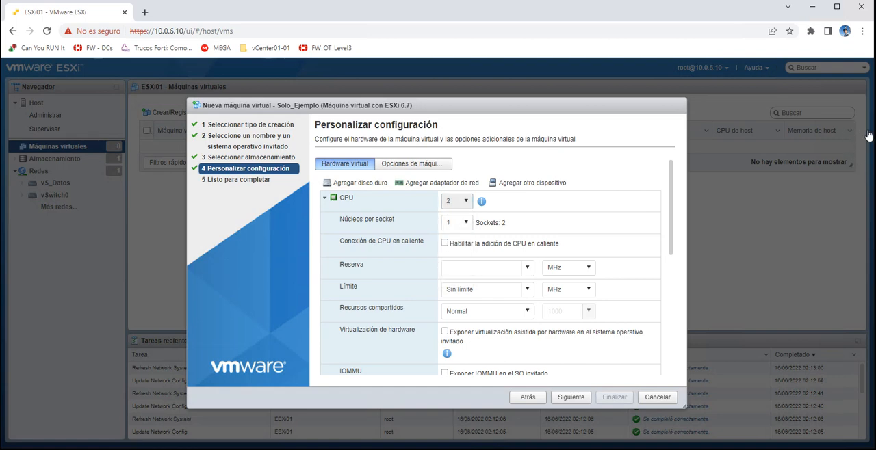
left_click(452, 216)
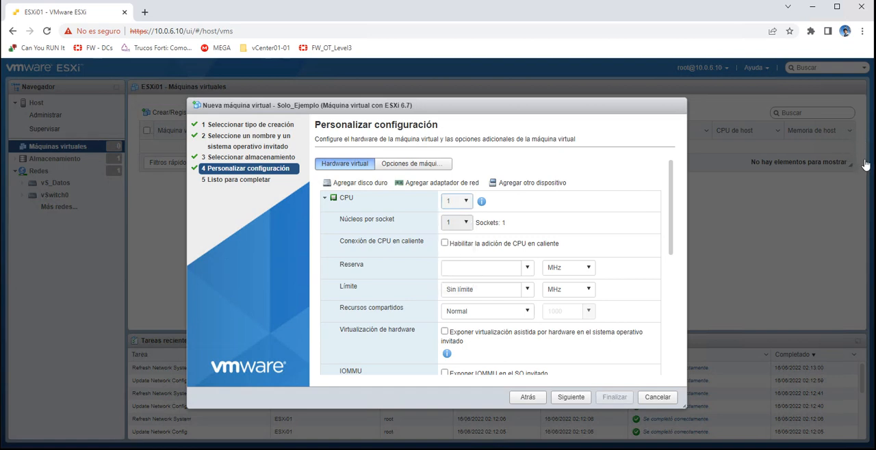
- Review the available options for cores per socket and CPU count, keeping both at 1
left_click(466, 222)
left_click(457, 238)
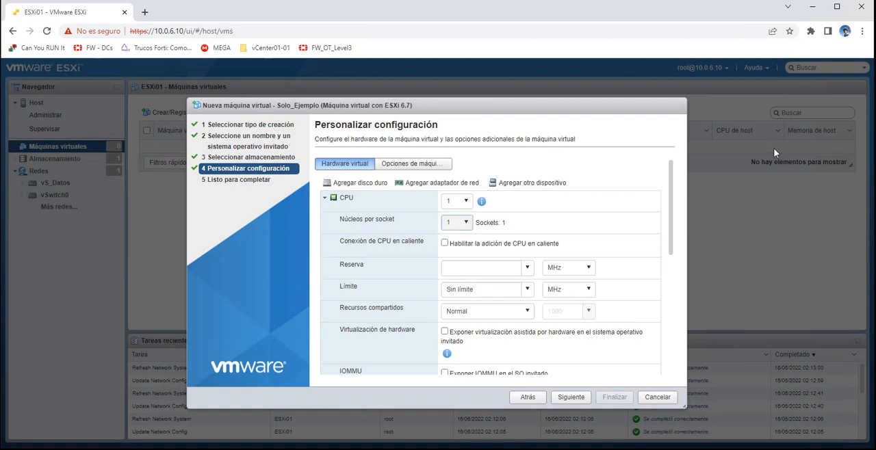
left_click(465, 222)
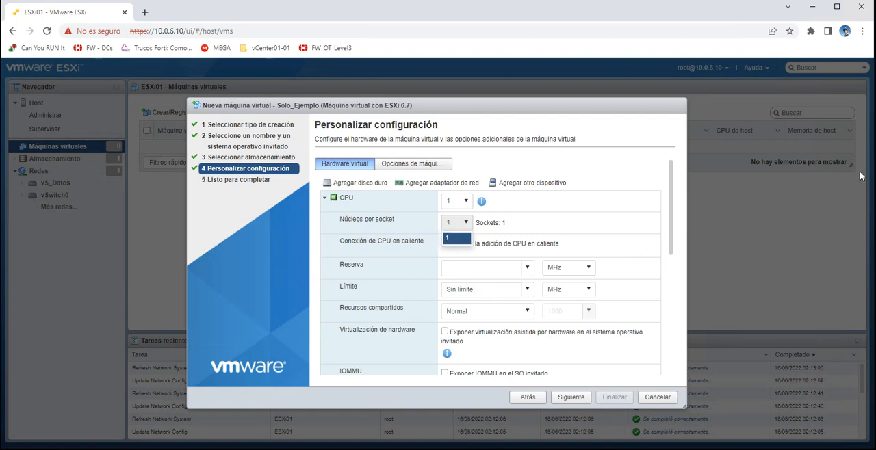
left_click(457, 237)
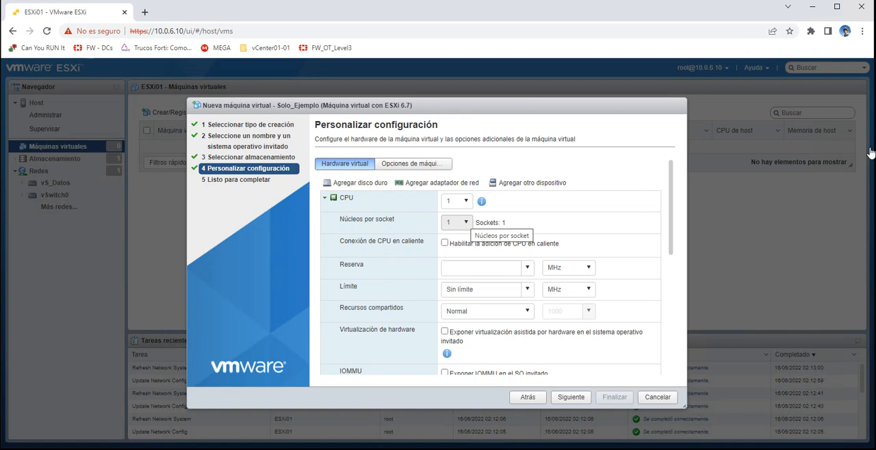
left_click(457, 200)
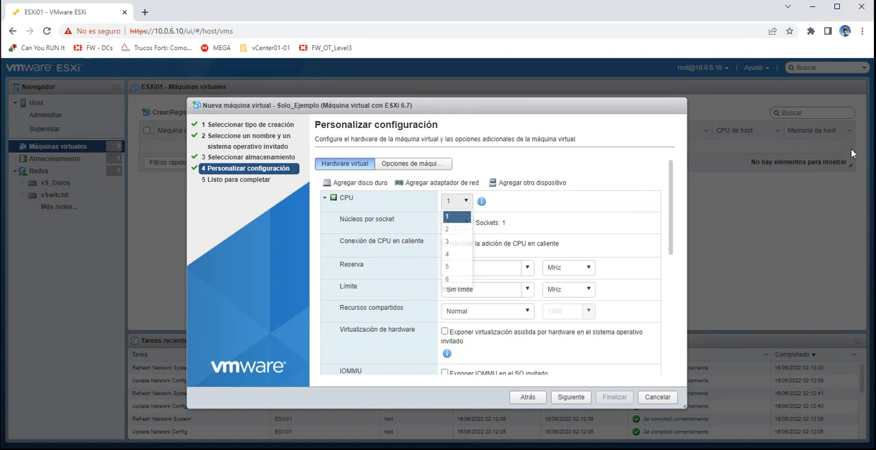
left_click(457, 217)
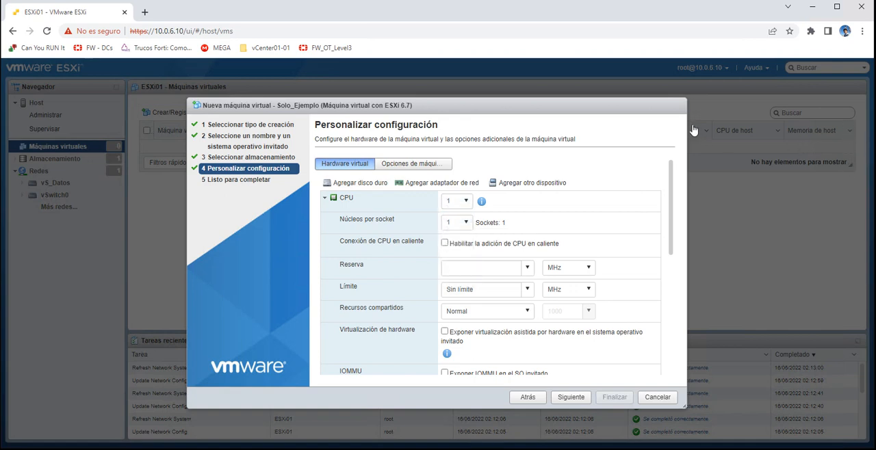
- Keep 4096 MB of memory, a 40 GB disk and the PG_Datos network for Solo_Ejemplo, and finish creating the virtual machine
left_click(325, 197)
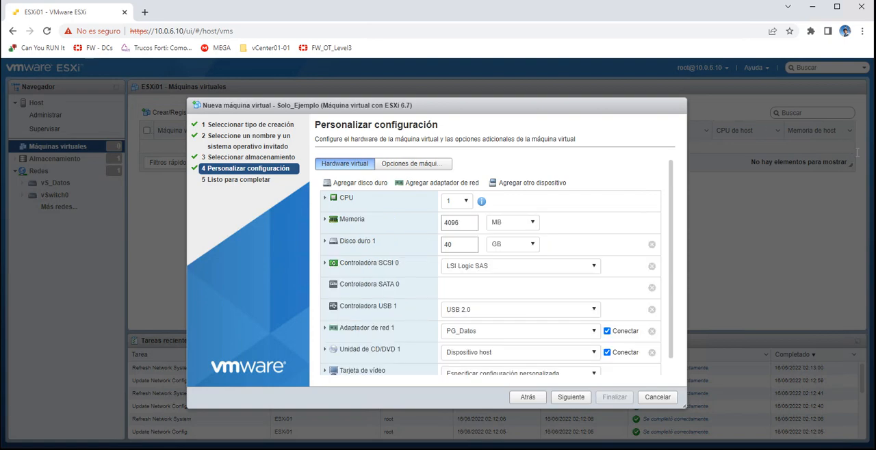
left_click(459, 223)
left_click(459, 245)
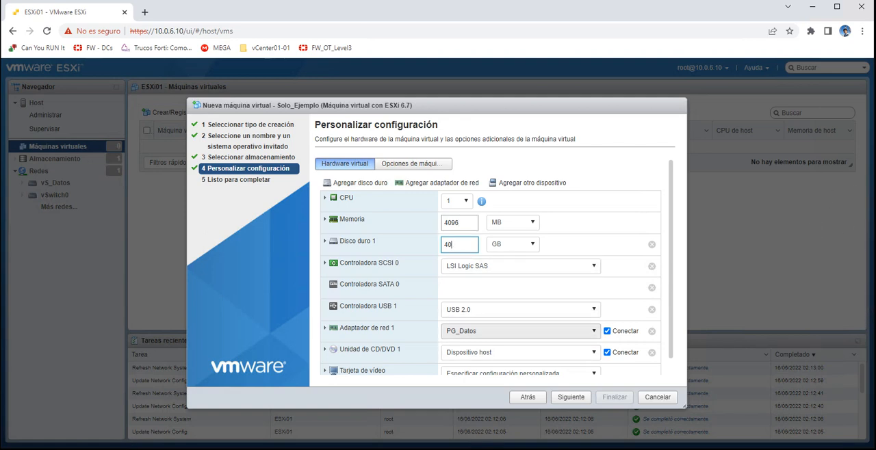
left_click(520, 331)
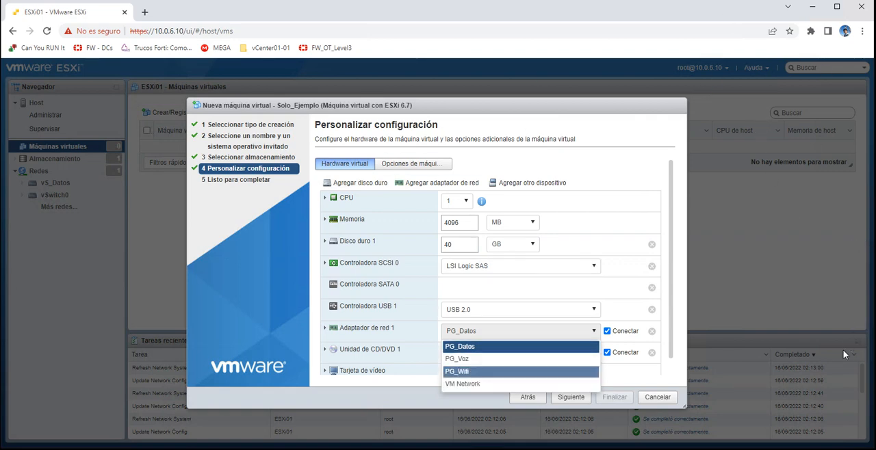
left_click(819, 354)
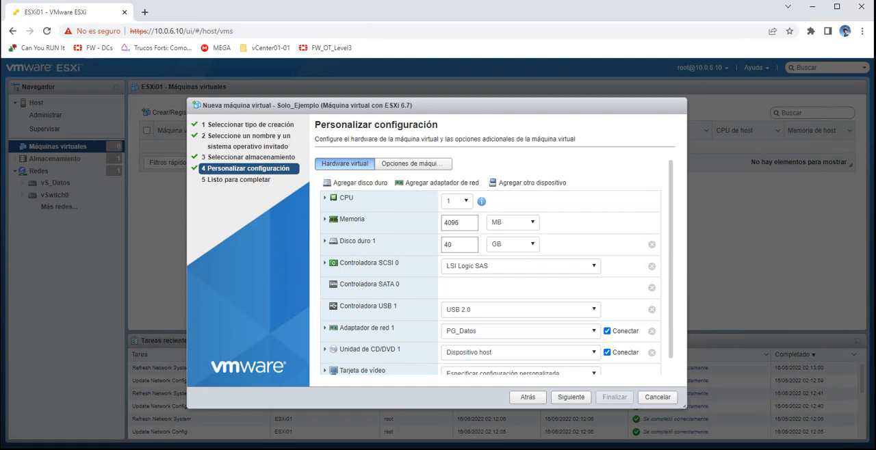
left_click(570, 397)
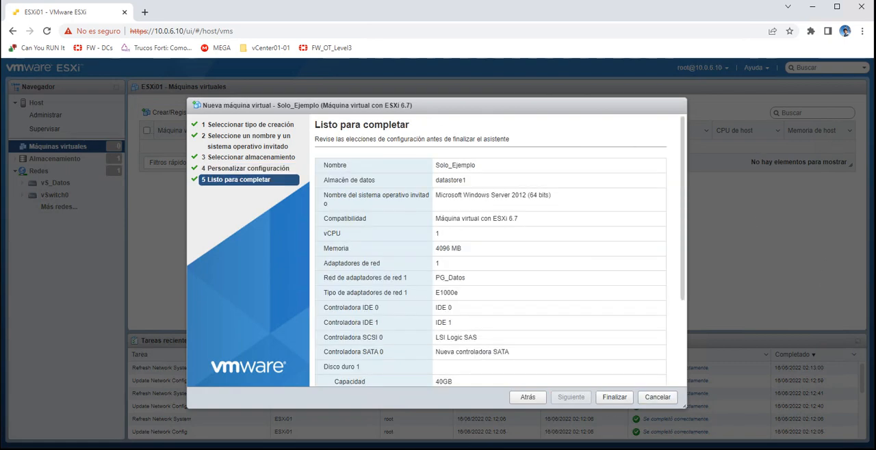
left_click(614, 397)
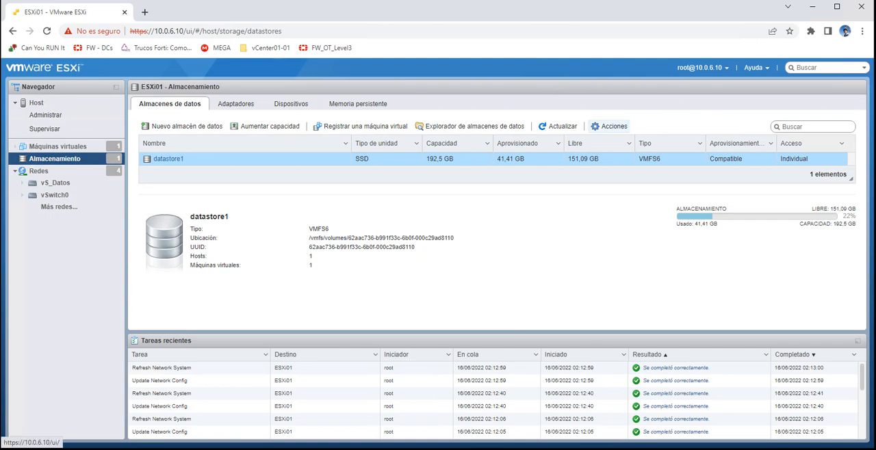
- Rename the datastore datastore1 as ESX01_Local_DT01 and display its details
left_click(609, 126)
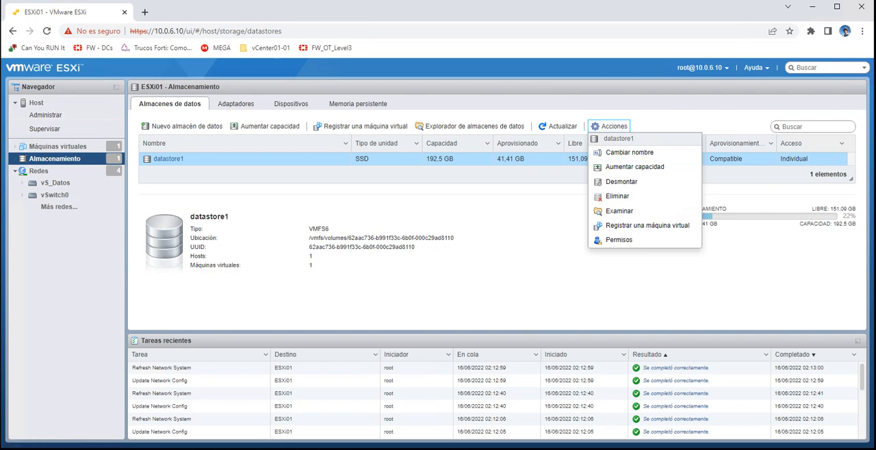
left_click(629, 152)
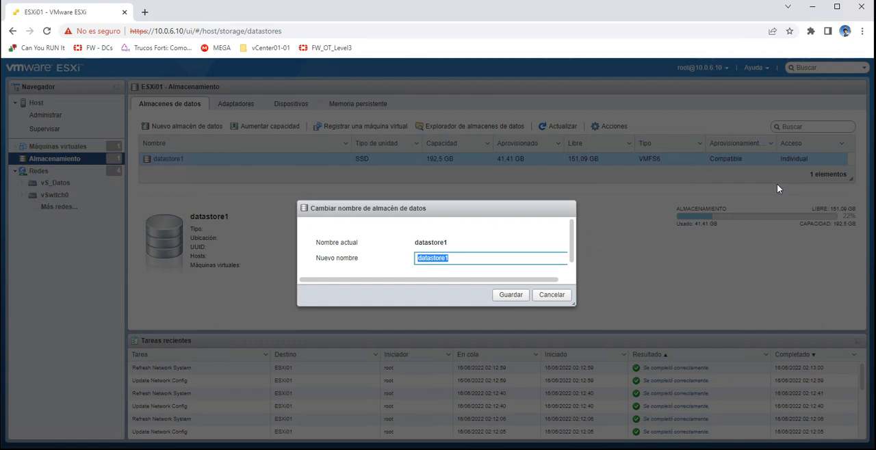
type("ESX01_Loca")
type("l_DT01")
key("Tab")
key("Return")
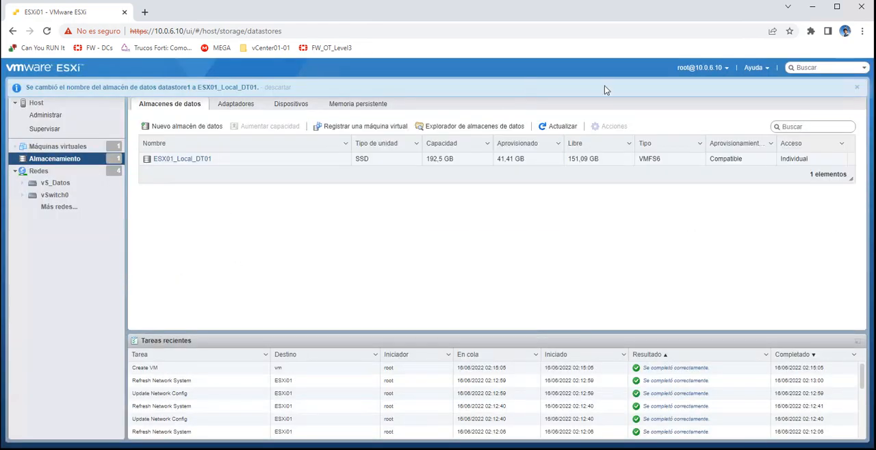
left_click(500, 158)
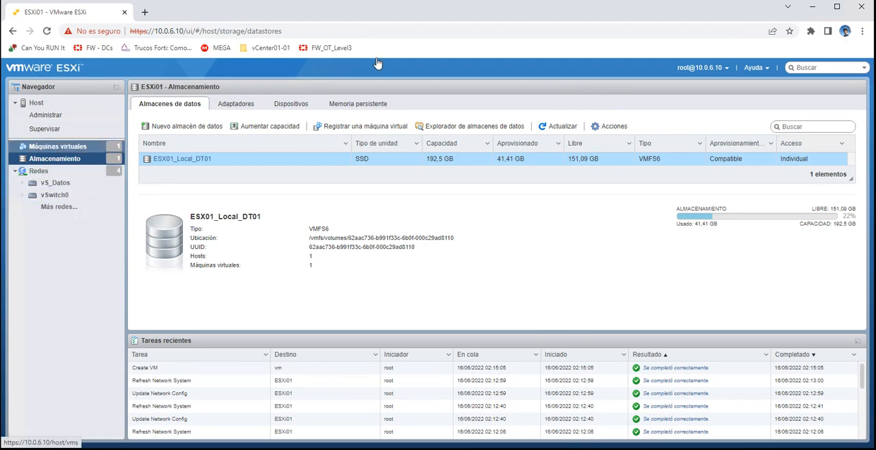
- Select the virtual machine Solo_Ejemplo and try to open its configuration for editing
left_click(58, 146)
left_click(285, 147)
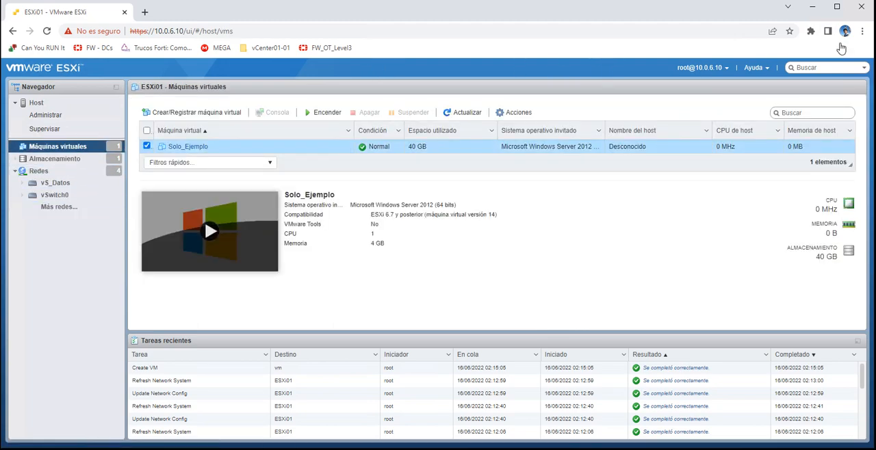
left_click(514, 113)
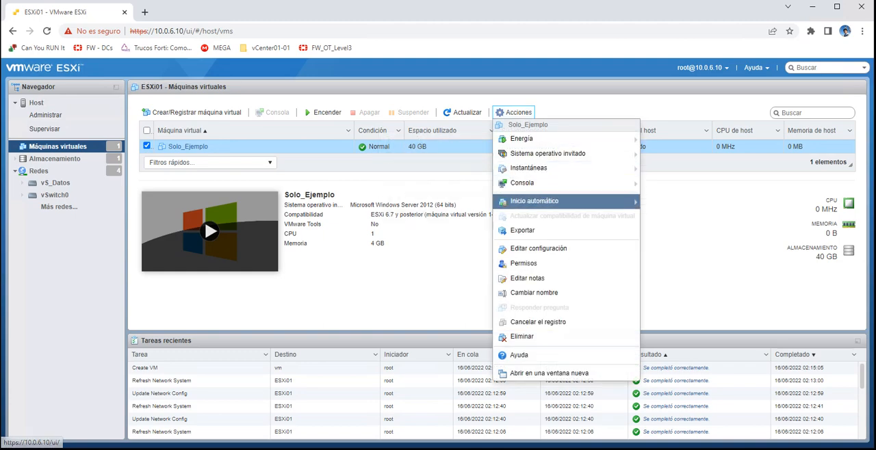
left_click(538, 248)
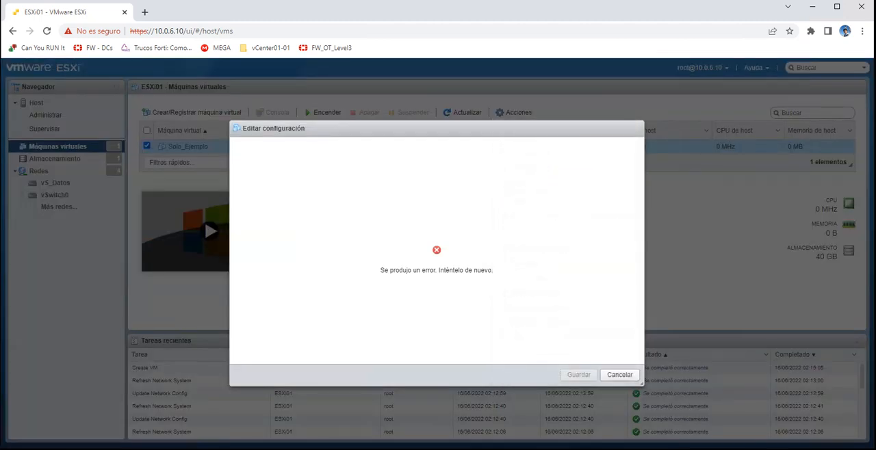
left_click(619, 375)
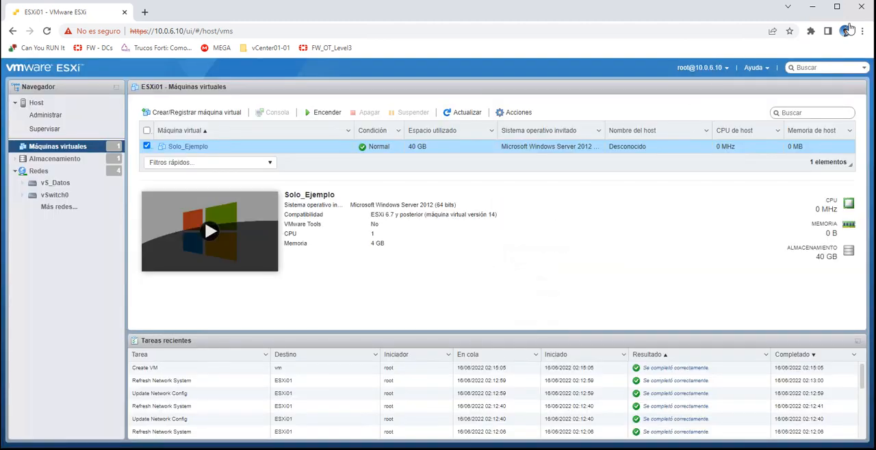
- Refresh the virtual machine list, check the datastore in Solo_Ejemplo's hard disk 1 file path, and close the configuration without saving
left_click(462, 112)
left_click(514, 112)
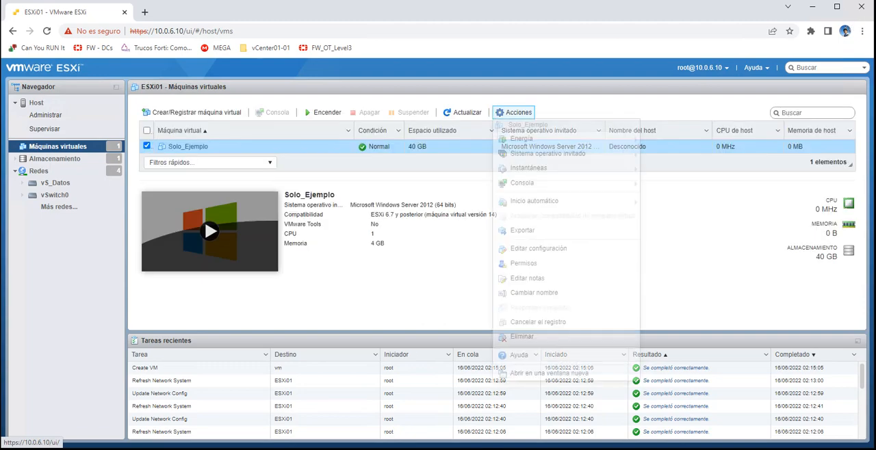
left_click(538, 248)
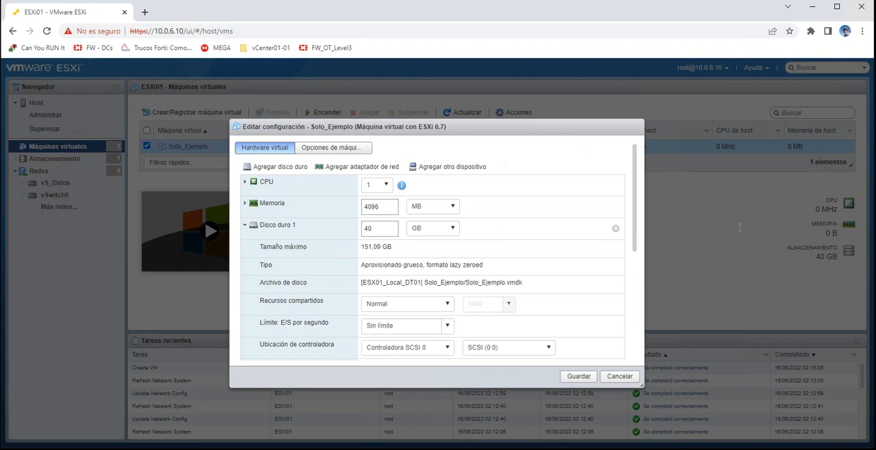
left_click_drag(361, 283, 422, 283)
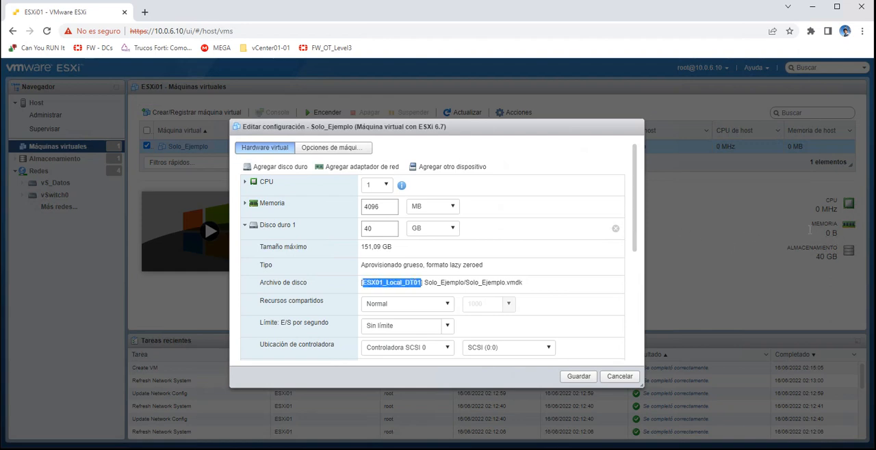
left_click(811, 228)
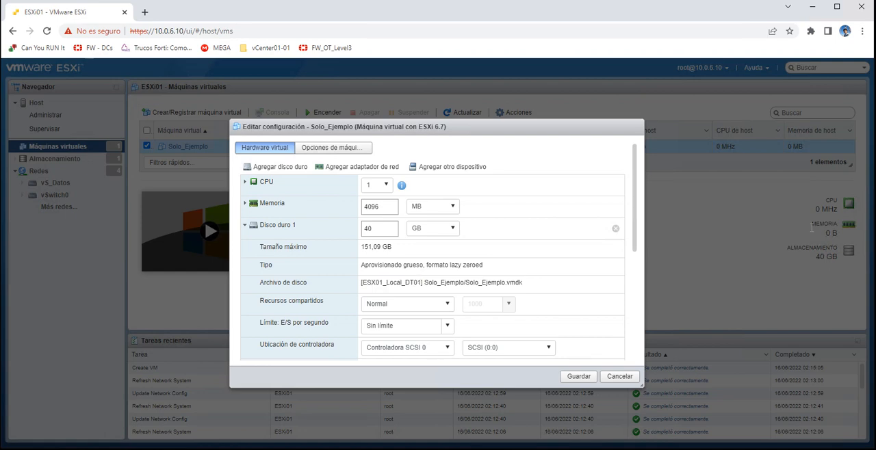
left_click_drag(421, 283, 361, 282)
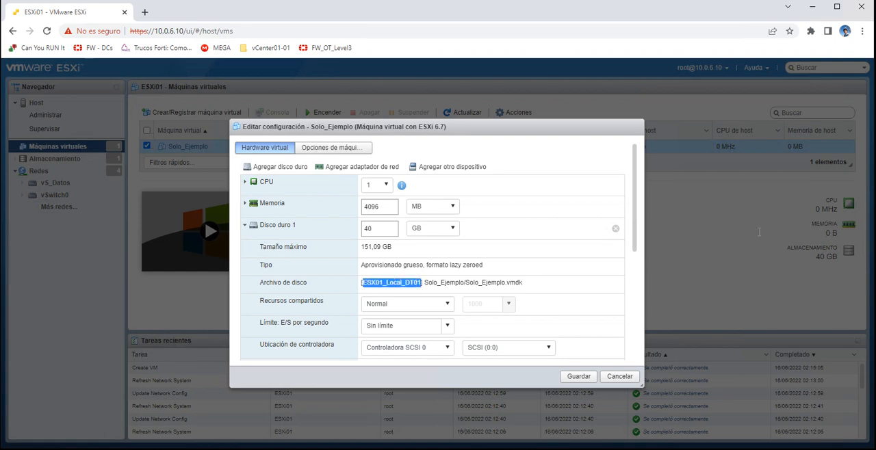
left_click(839, 232)
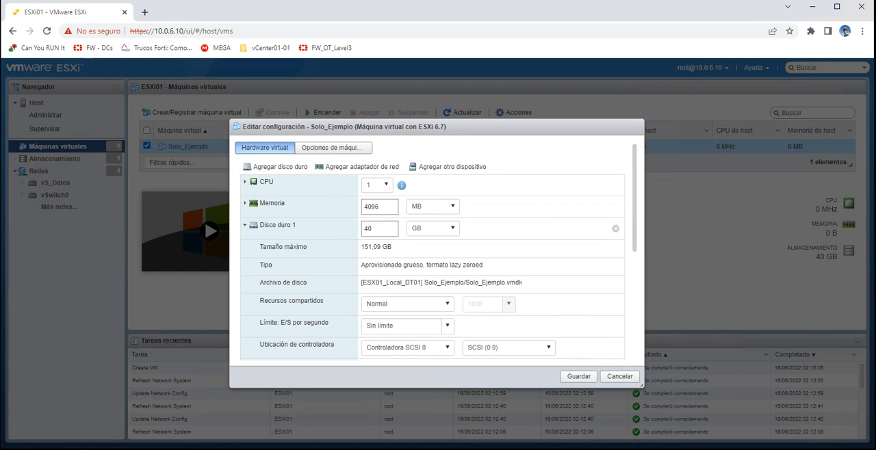
left_click(619, 376)
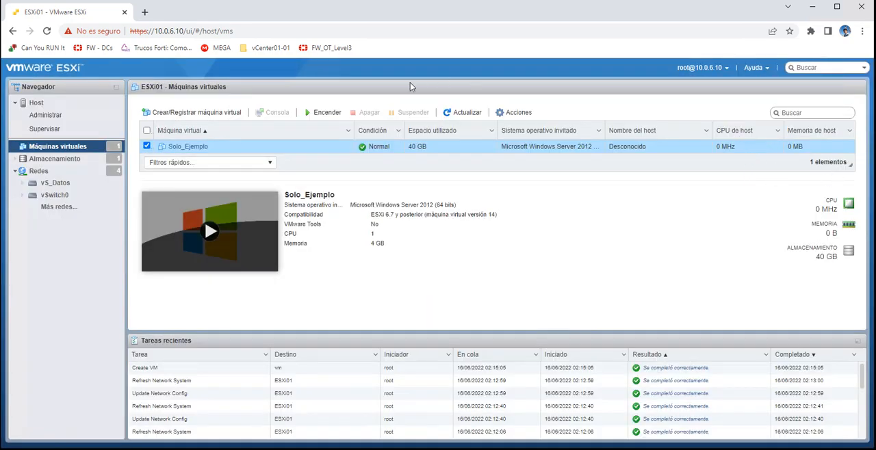
- Review the host's port groups, its datastore list and the summary of the virtual machine Solo_Ejemplo
left_click(39, 171)
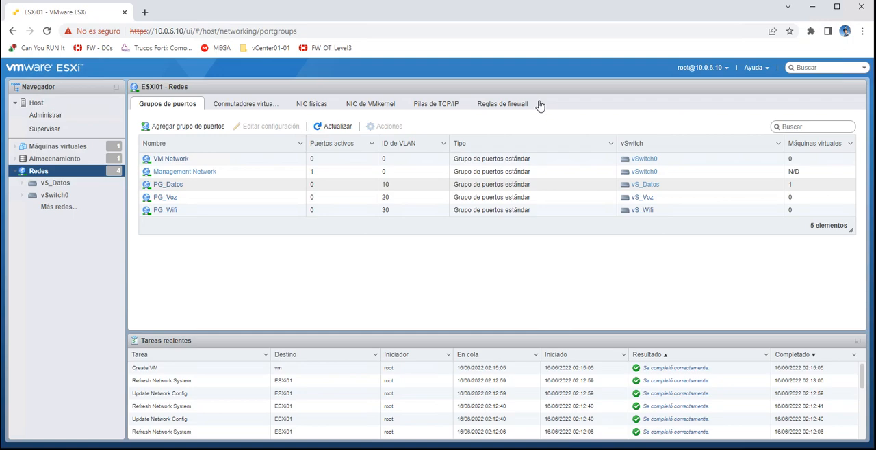
left_click(55, 159)
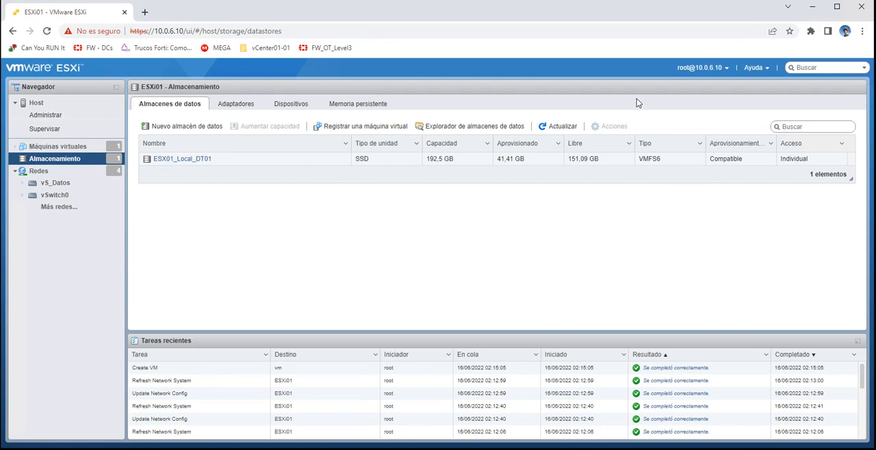
left_click(57, 146)
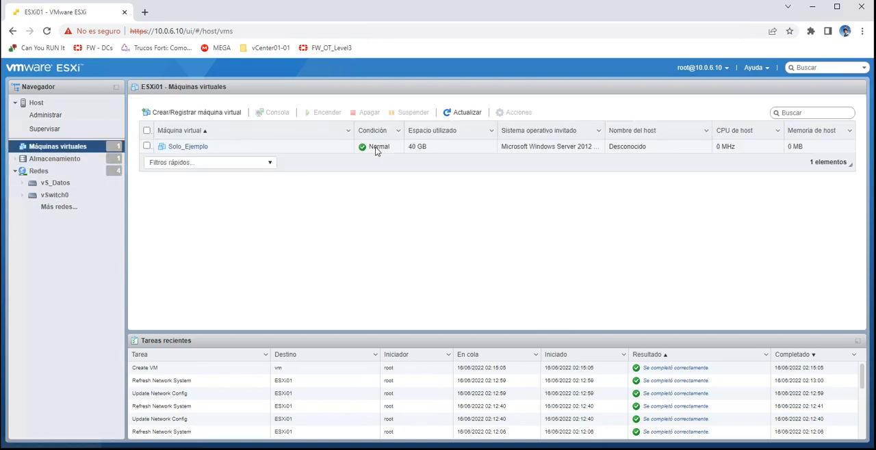
left_click(188, 147)
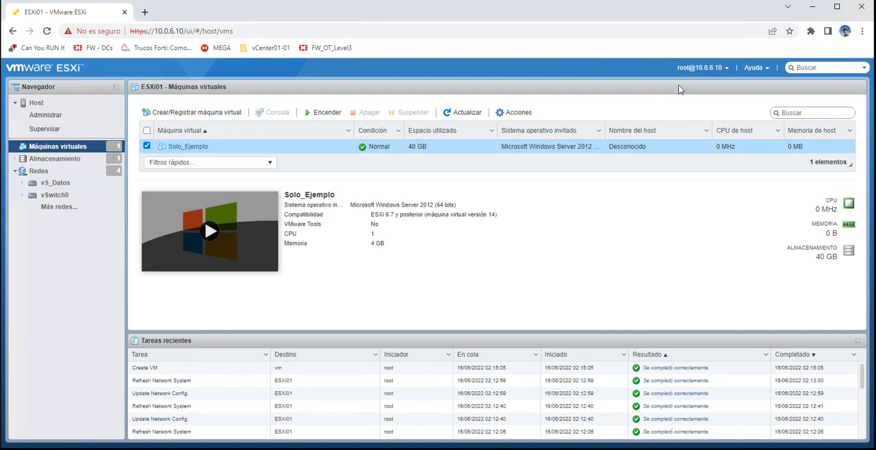